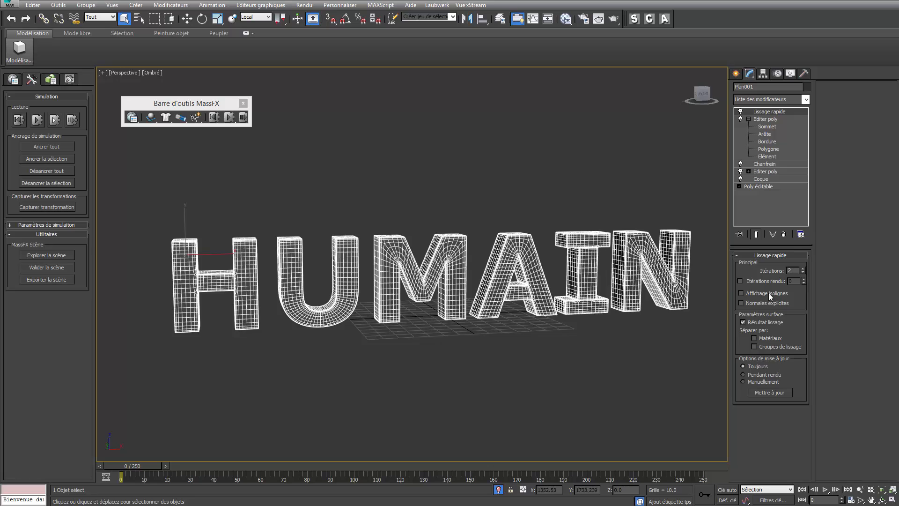
# Step: Set the Lissage rapide modifier's iterations to 1 and convert the HUMAIN text to an editable polygon
pyautogui.click(803, 272)
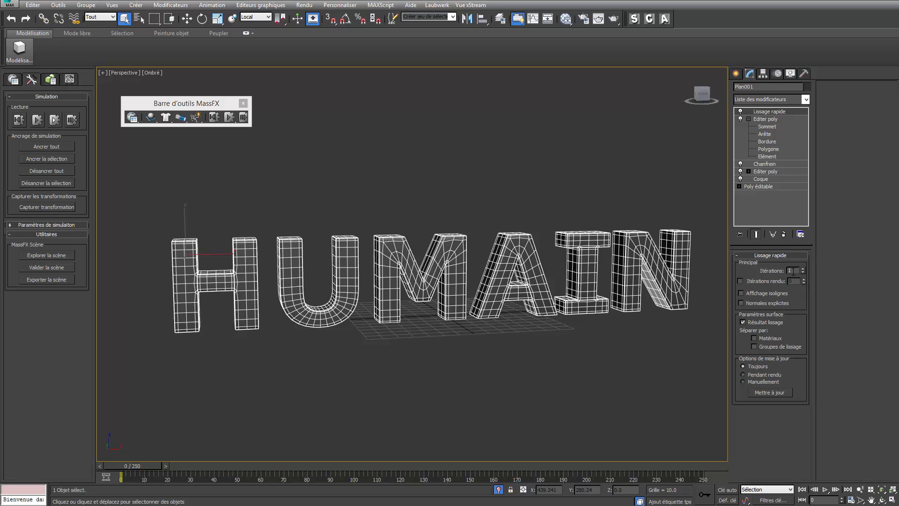
pyautogui.rightClick(487, 258)
pyautogui.moveTo(523, 354)
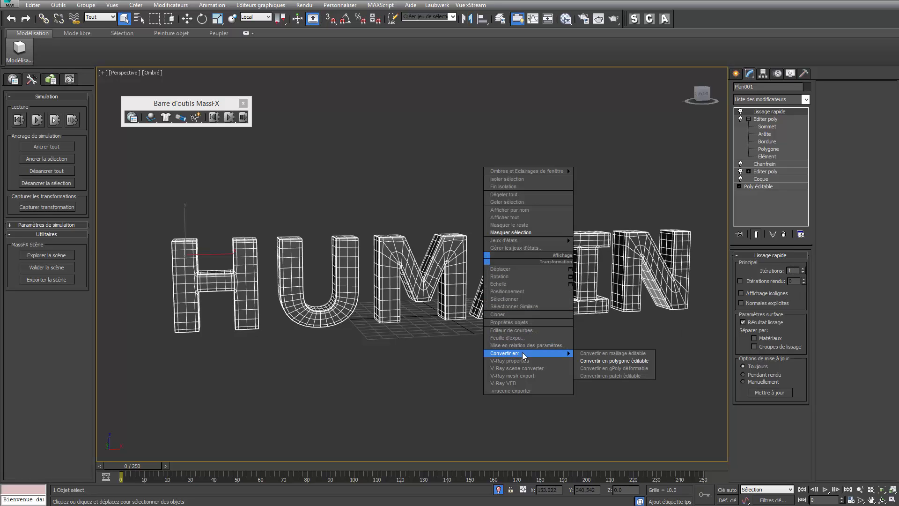
pyautogui.click(604, 361)
pyautogui.click(487, 350)
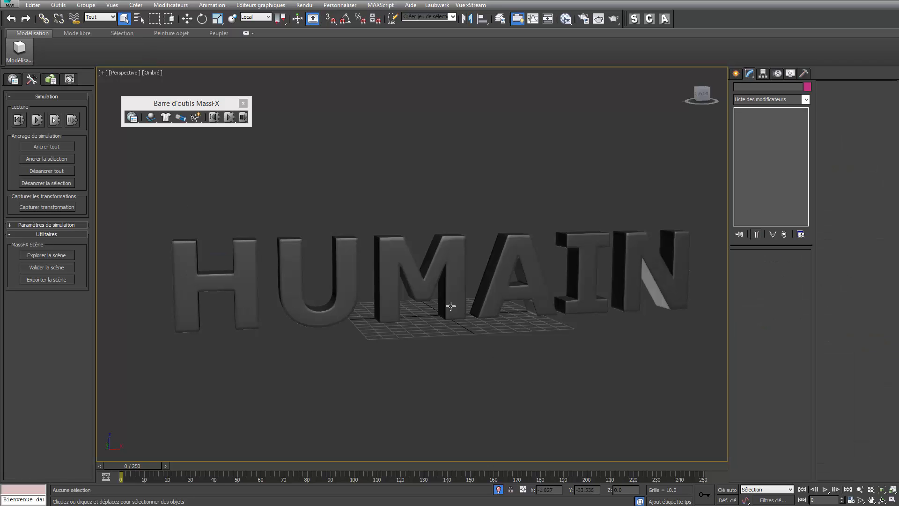
pyautogui.click(450, 280)
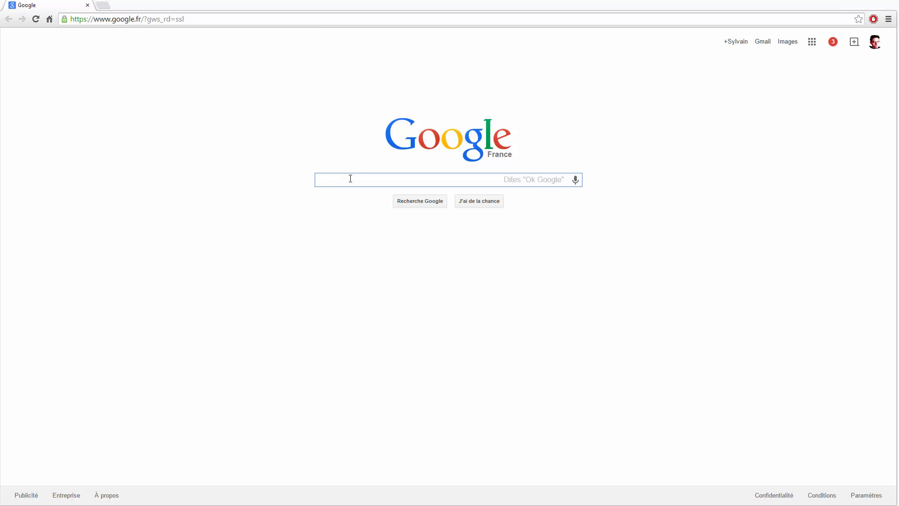
# Step: Switch to the web browser, search for VoroFrag, and open the attachments list on its ScriptSpot page
pyautogui.write('voro')
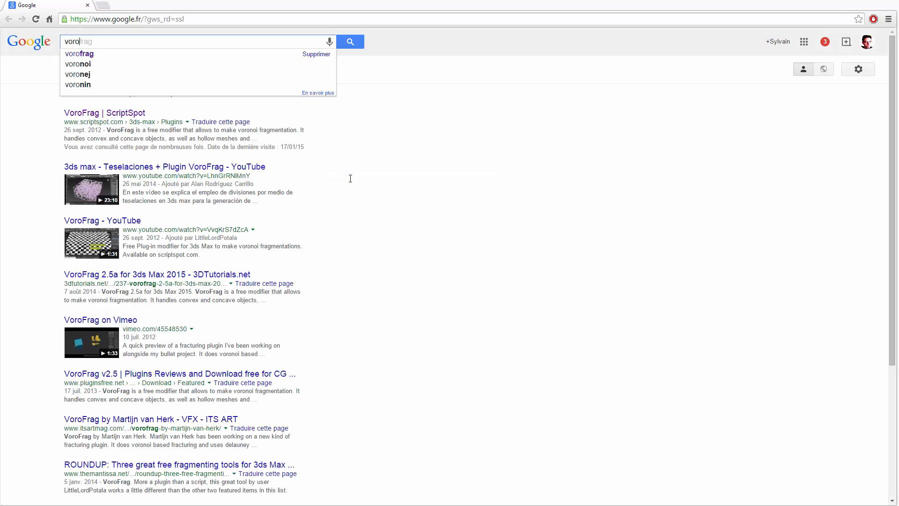
pyautogui.write('fragr')
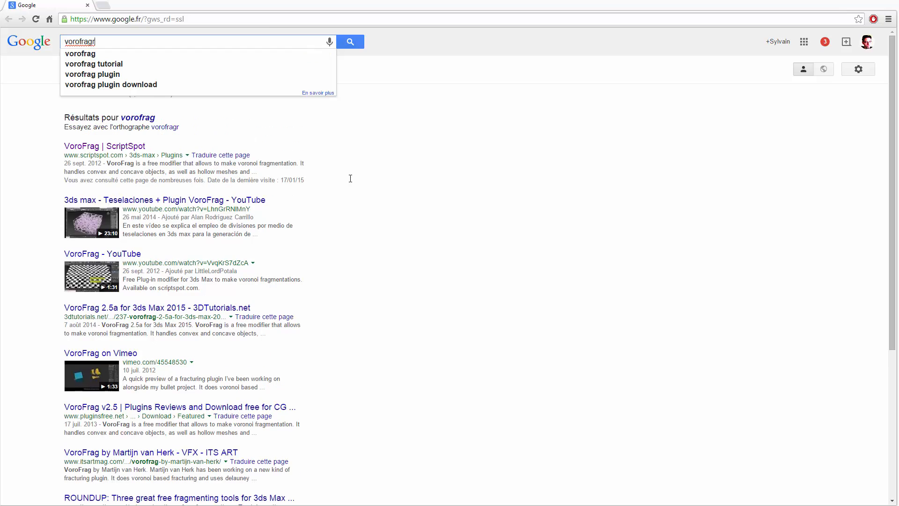
pyautogui.press('BackSpace')
pyautogui.press('BackSpace')
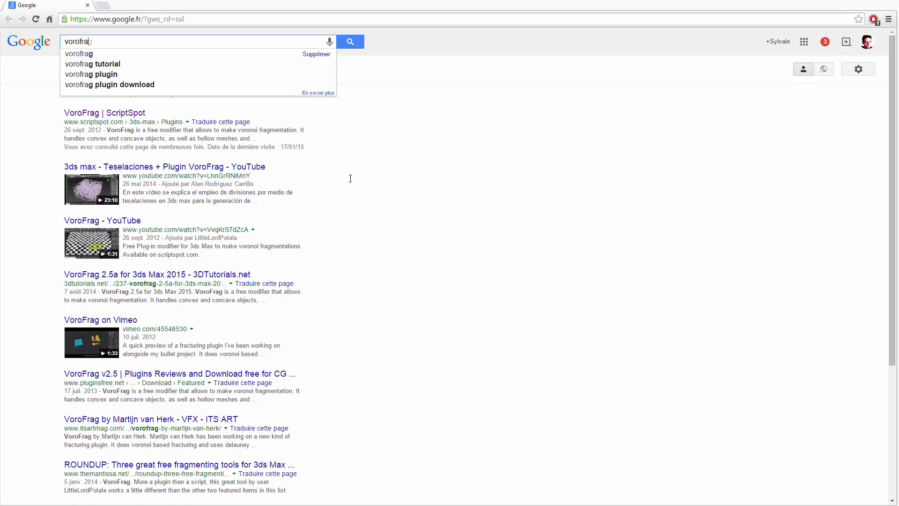
pyautogui.press('Return')
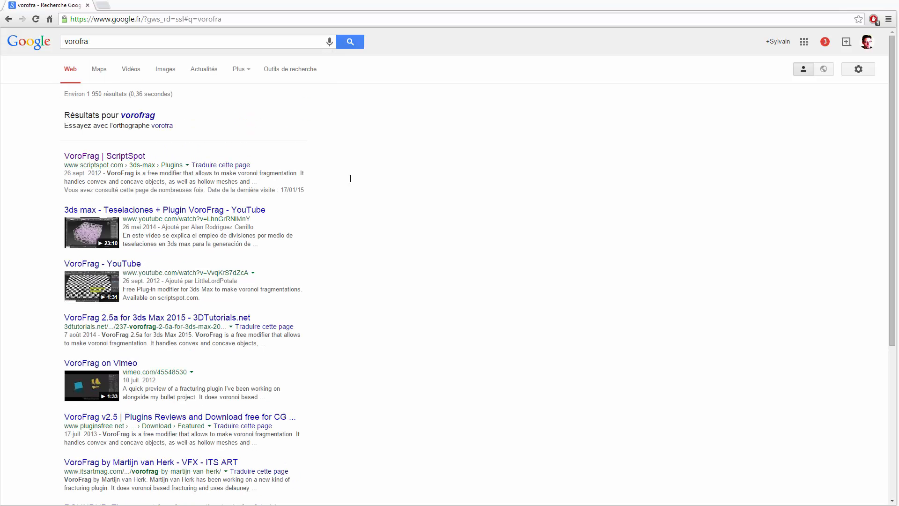
pyautogui.click(107, 158)
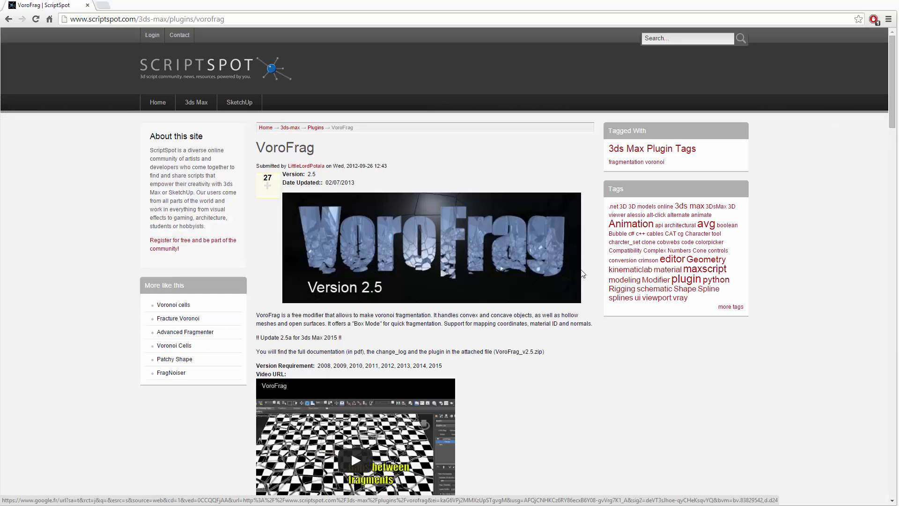
pyautogui.scroll(-17, 541, 300)
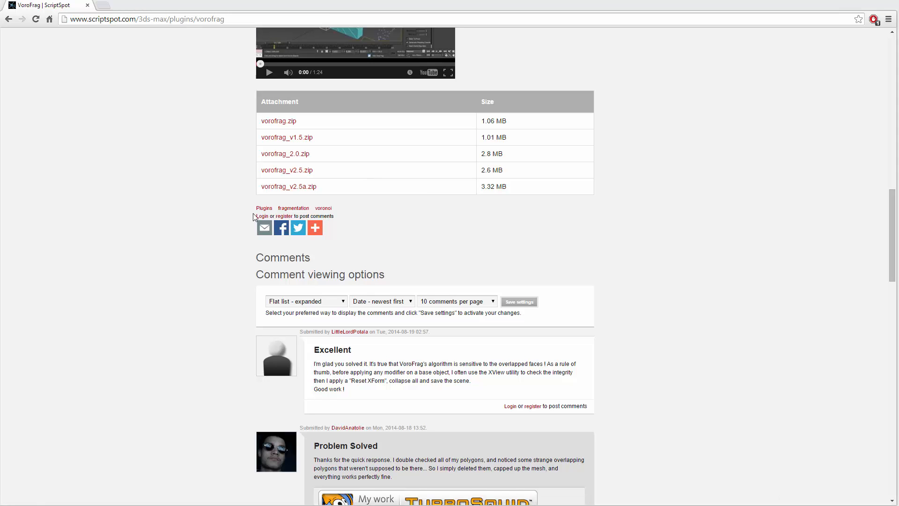
# Step: Switch to the file explorer and open the vorofrag_v2.5a_0.zip archive in the Téléchargements folder
pyautogui.press('super+e')
pyautogui.doubleClick(406, 134)
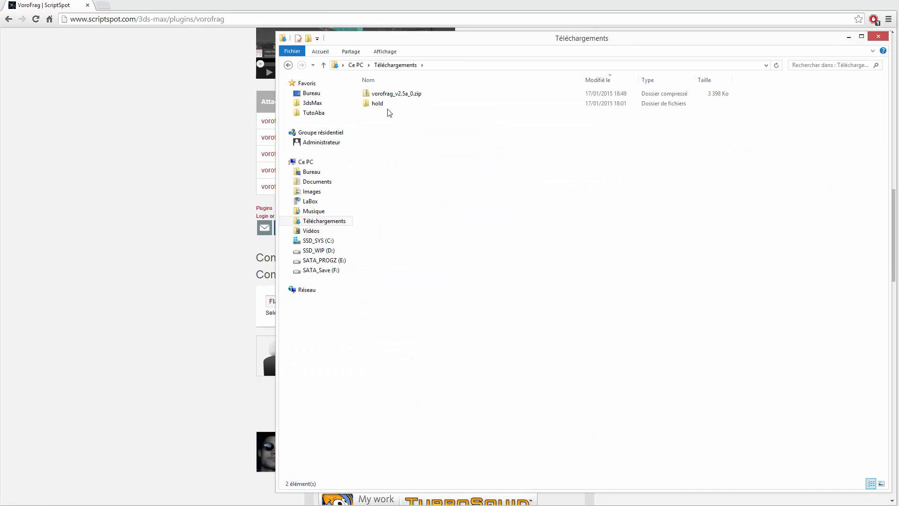
pyautogui.doubleClick(383, 96)
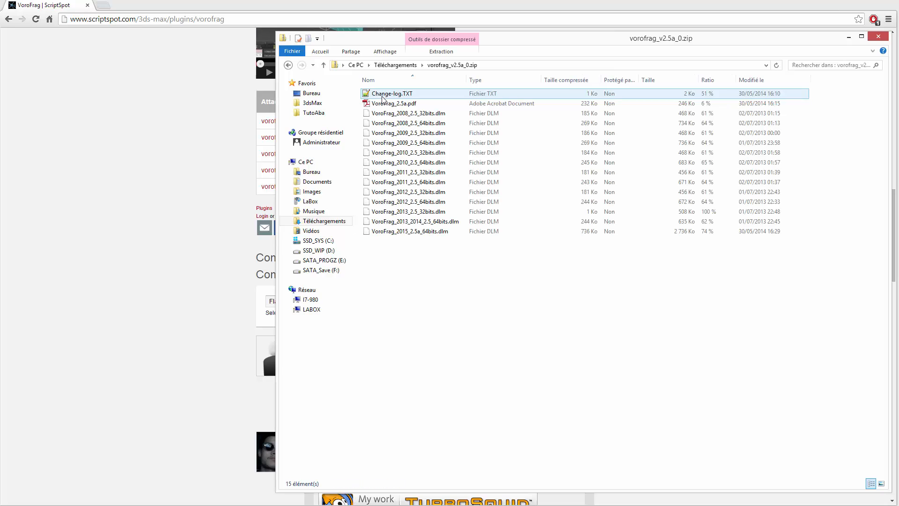
# Step: Copy the VoroFrag_2013_2014_2.5_64bits.dlm file from the archive
pyautogui.click(426, 224)
pyautogui.rightClick(426, 225)
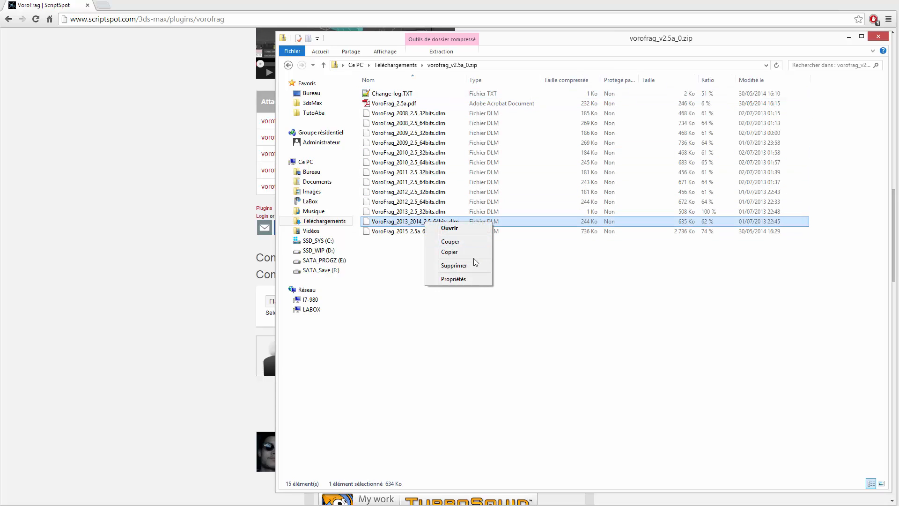
pyautogui.click(465, 254)
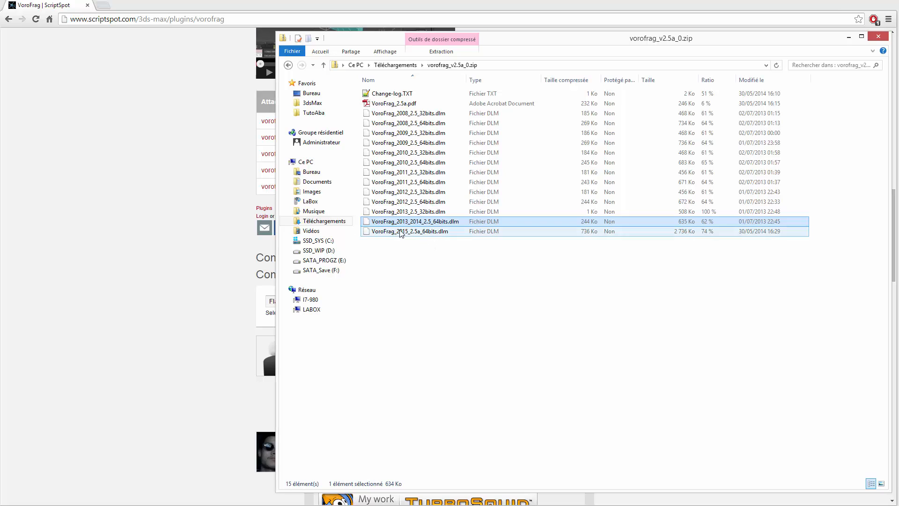
# Step: Copy the VoroFrag_2015_2.5a_64bits.dlm plugin file from the archive
pyautogui.click(402, 232)
pyautogui.rightClick(424, 232)
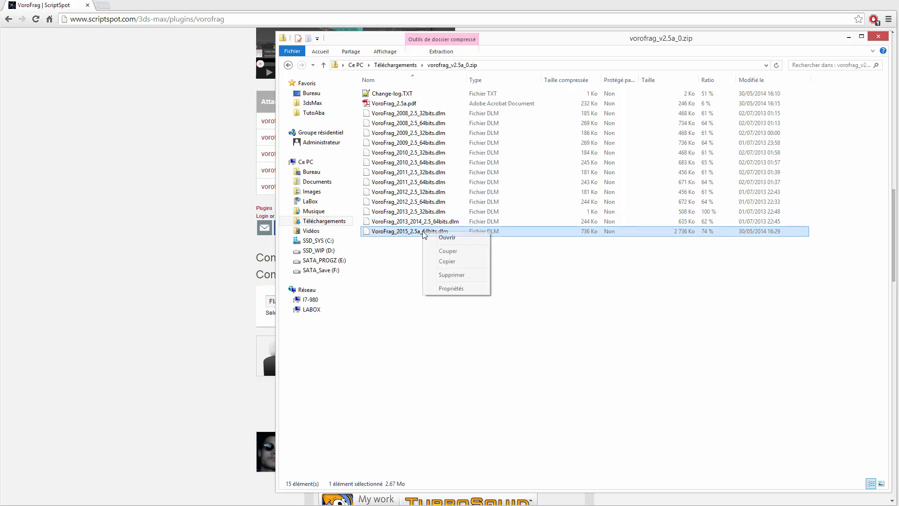
pyautogui.click(474, 262)
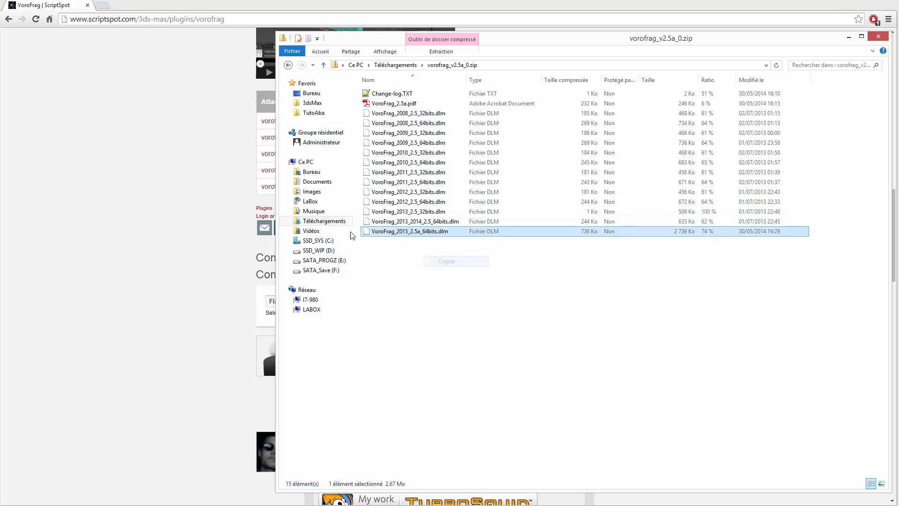
# Step: Open the 3ds Max 2015 plugins folder under Programmes, Autodesk on the C drive and locate the VoroFrag 2015 plugin file
pyautogui.click(320, 243)
pyautogui.doubleClick(377, 153)
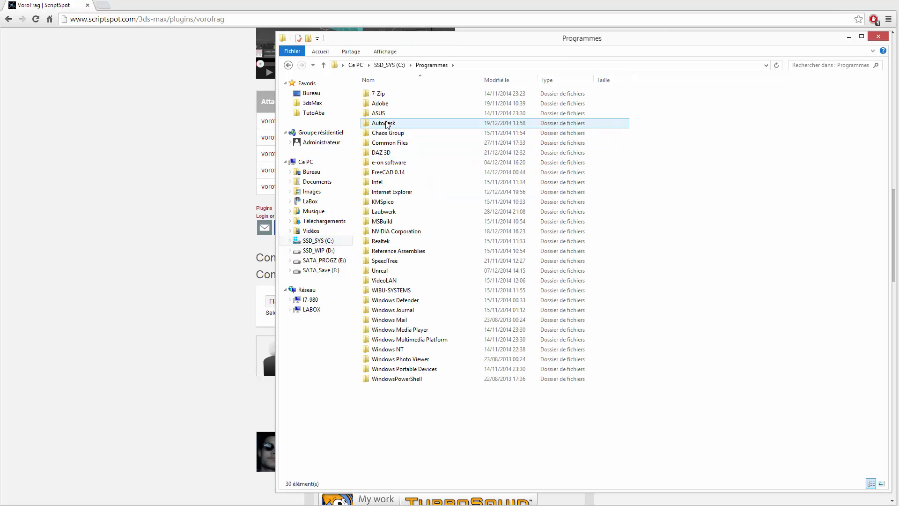
pyautogui.doubleClick(387, 123)
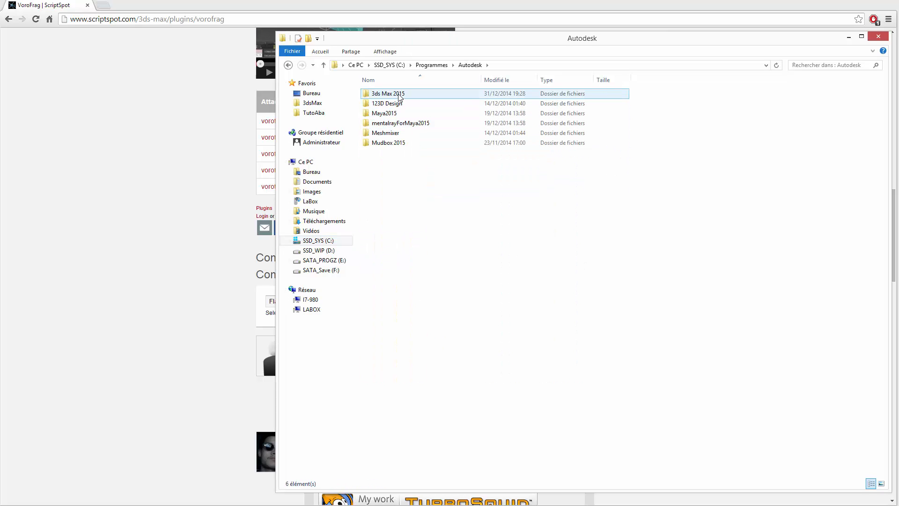
pyautogui.doubleClick(398, 94)
pyautogui.scroll(-10, 413, 272)
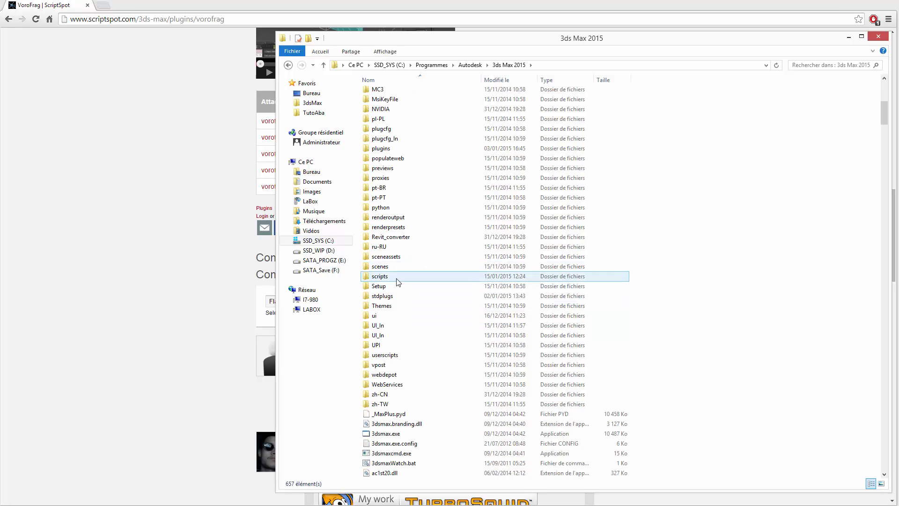
pyautogui.click(405, 149)
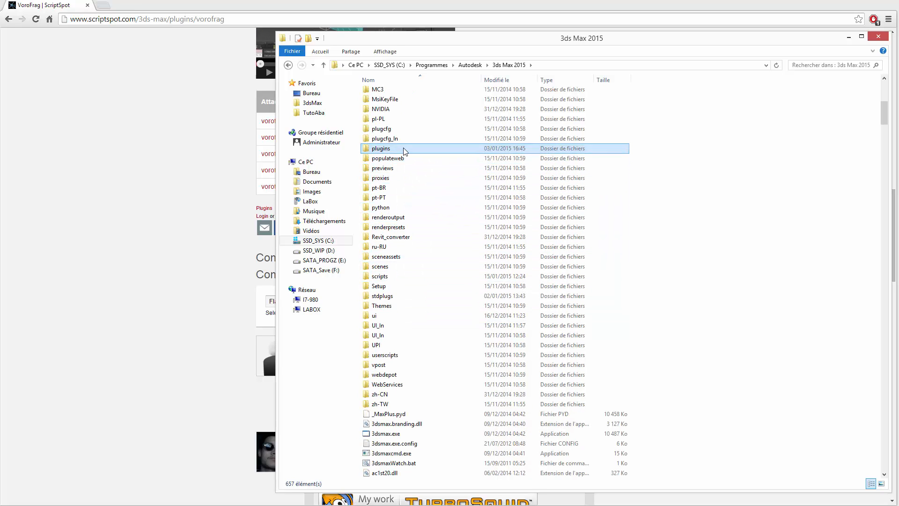
pyautogui.doubleClick(404, 148)
pyautogui.click(424, 360)
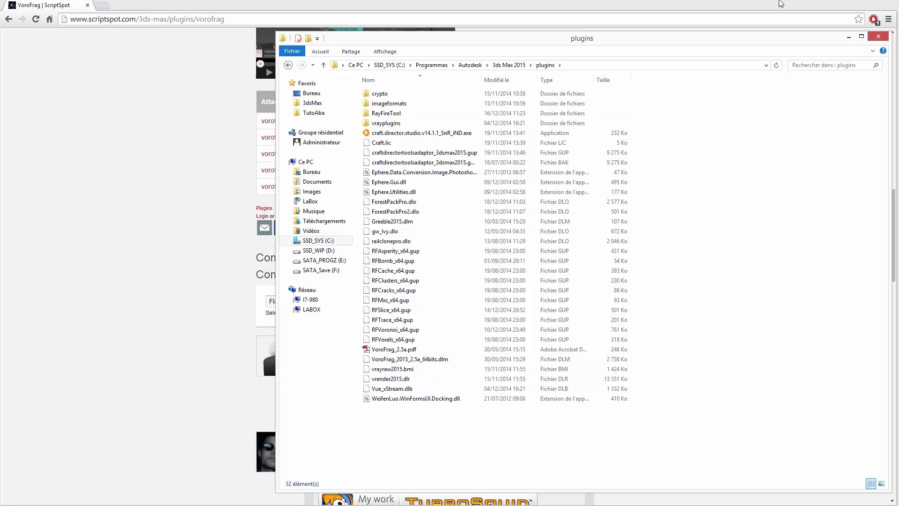
# Step: Return to 3ds Max and apply the VoroFrag modifier to the HUMAIN text with 300 chunks
pyautogui.click(861, 1)
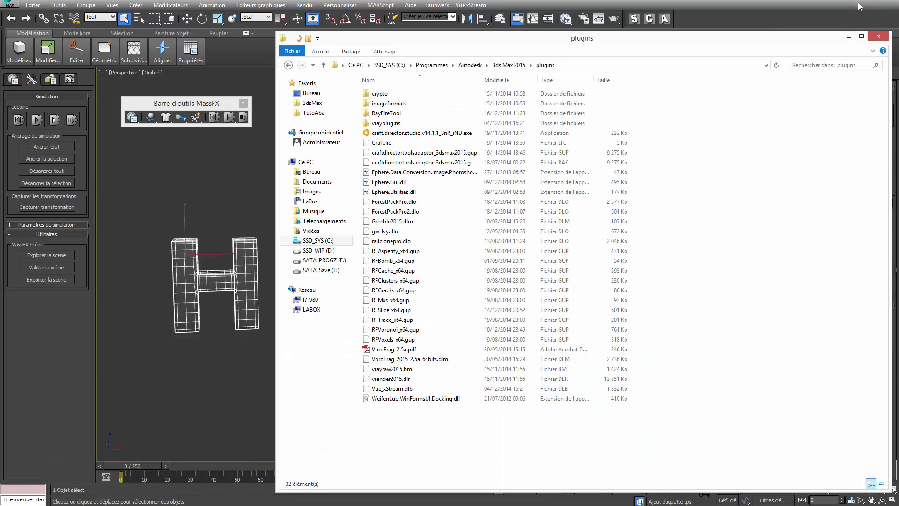
pyautogui.click(880, 38)
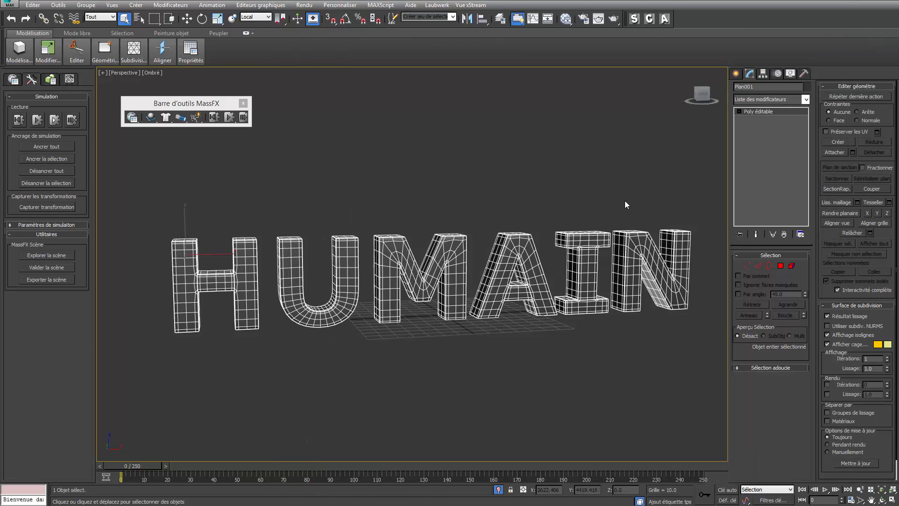
pyautogui.click(805, 99)
pyautogui.moveTo(809, 131); pyautogui.dragTo(807, 449)
pyautogui.click(770, 459)
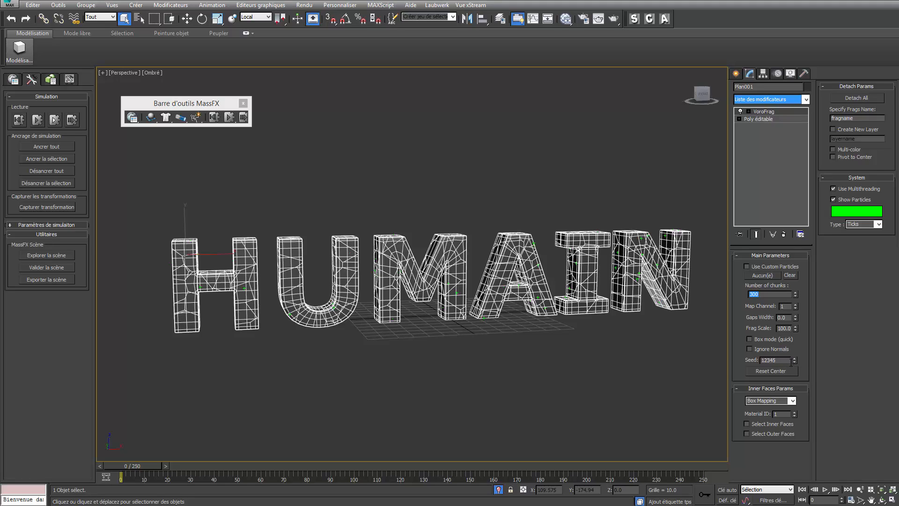
# Step: Set the VoroFrag seed to 12347 and the number of chunks to 299
pyautogui.click(794, 358)
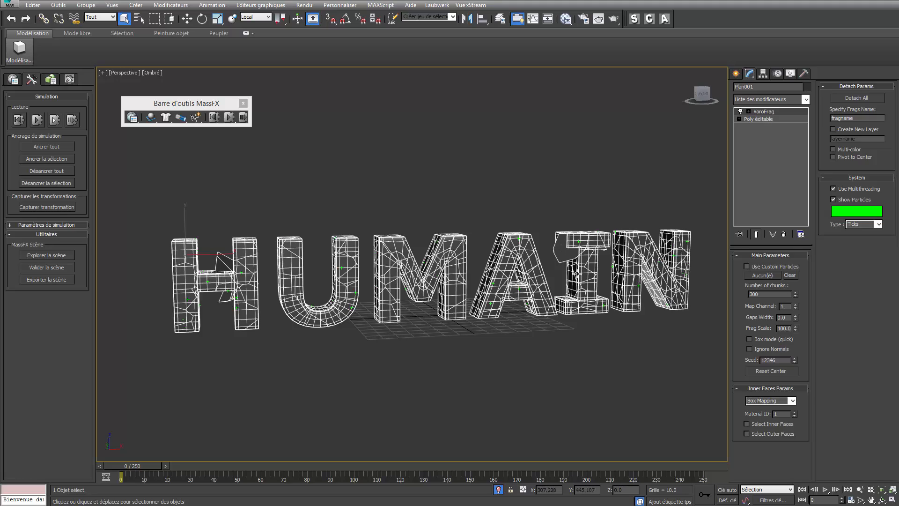
pyautogui.click(795, 358)
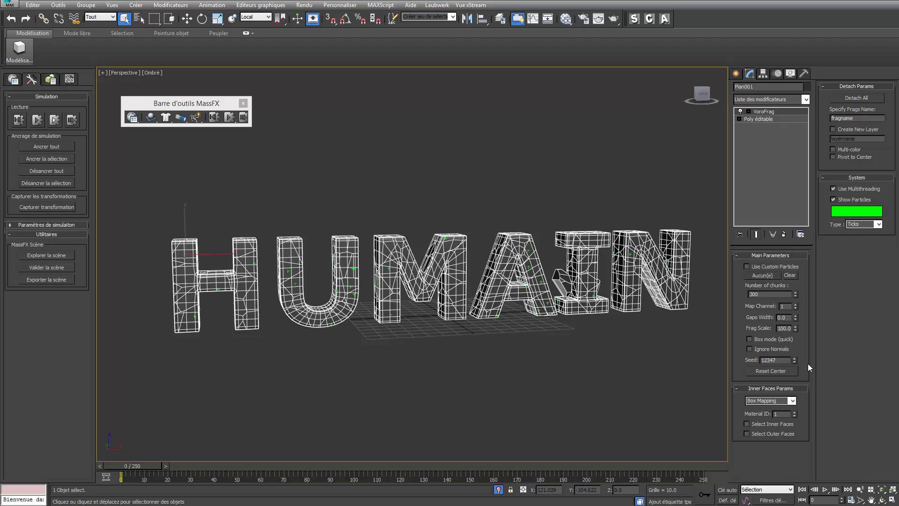
pyautogui.click(795, 296)
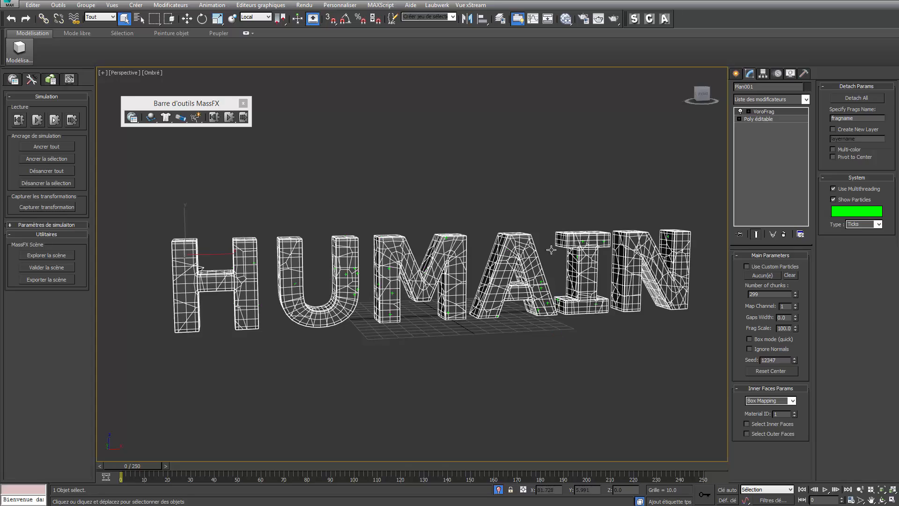
# Step: Check the fracture around the H's crossbar from behind and set the number of chunks to 298
pyautogui.moveTo(702, 94); pyautogui.dragTo(584, 94)
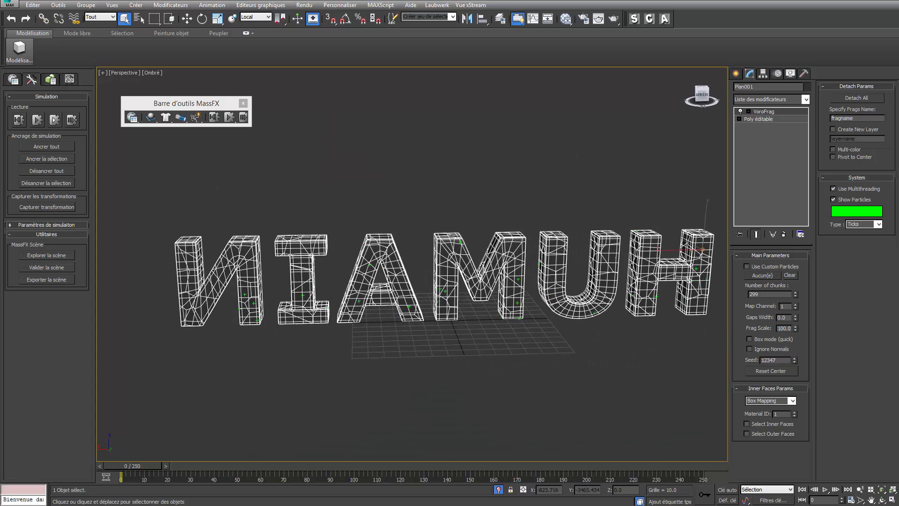
pyautogui.moveTo(609, 234); pyautogui.dragTo(509, 231, button='middle')
pyautogui.scroll(10, 514, 254)
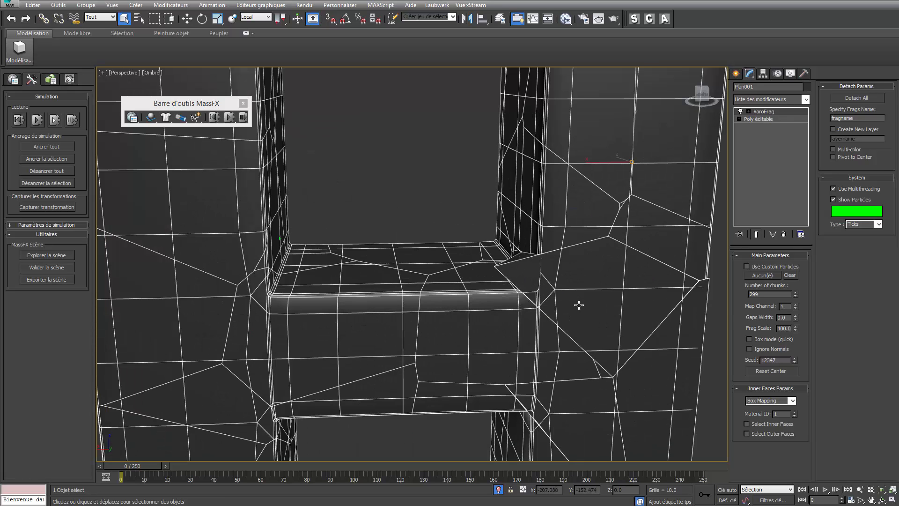
pyautogui.click(796, 296)
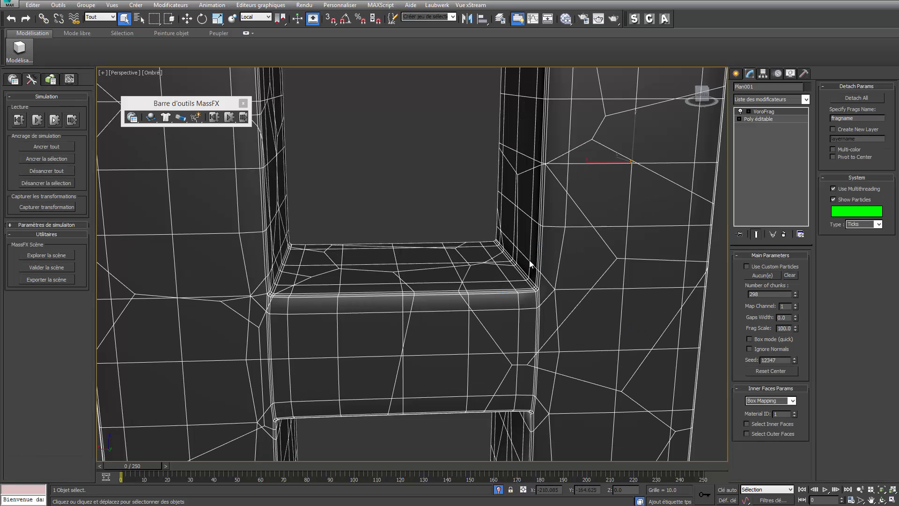
# Step: Examine the fractured letters from the H across to the N for misplaced fragments
pyautogui.scroll(-5, 529, 261)
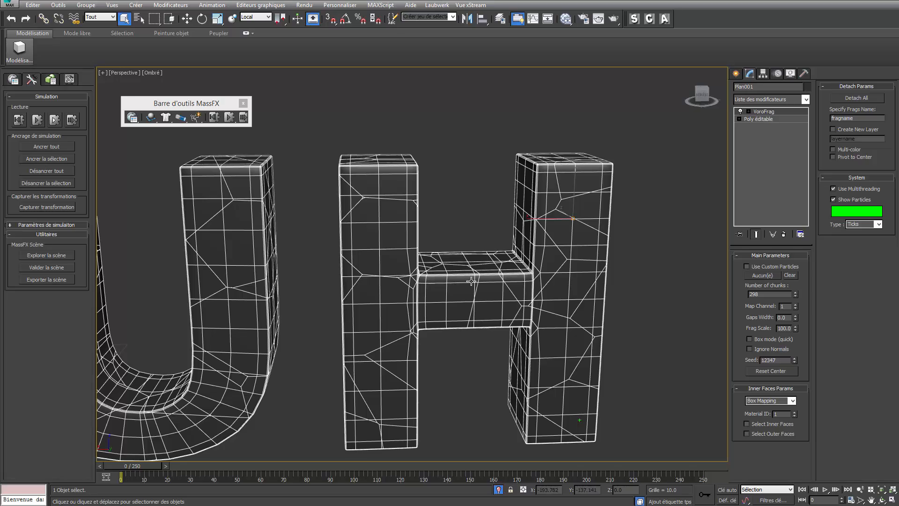
pyautogui.moveTo(349, 294); pyautogui.dragTo(883, 235, button='middle')
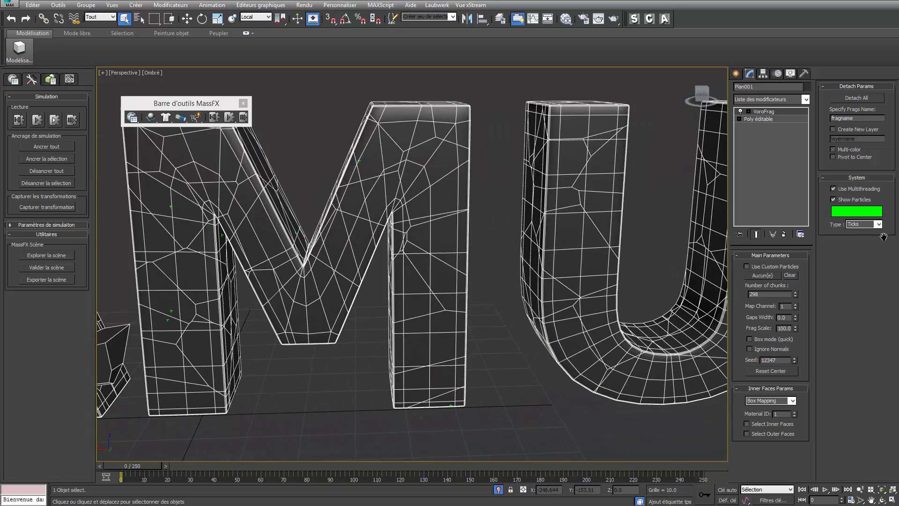
pyautogui.moveTo(389, 281); pyautogui.dragTo(729, 259, button='middle')
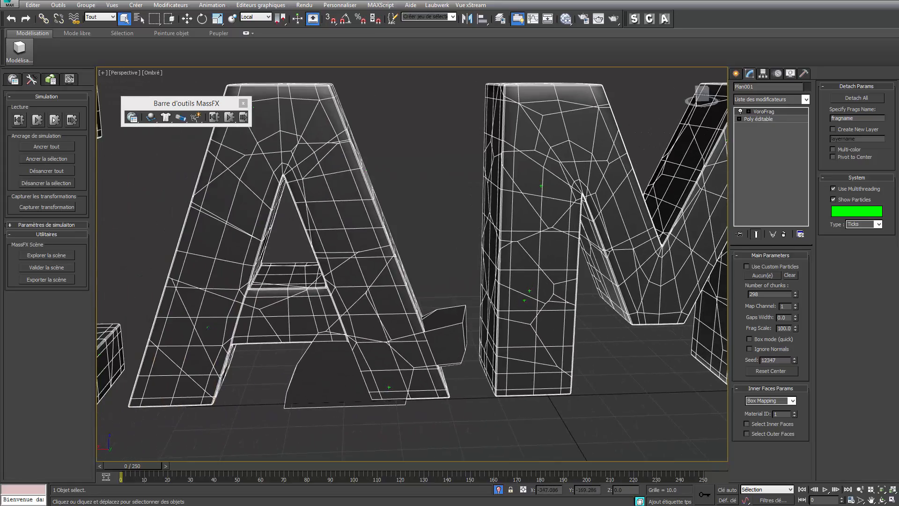
pyautogui.moveTo(389, 281); pyautogui.dragTo(690, 272, button='middle')
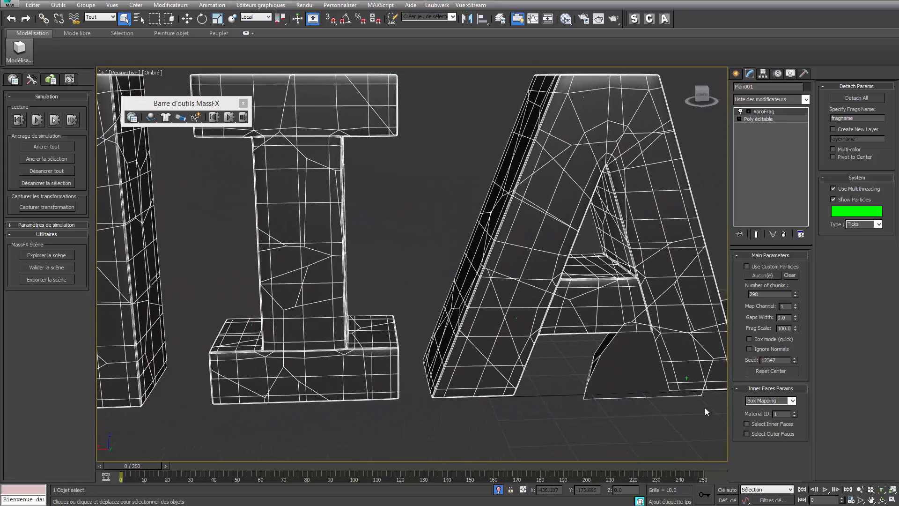
pyautogui.moveTo(655, 308); pyautogui.dragTo(629, 316, button='middle')
pyautogui.scroll(-3, 450, 309)
pyautogui.scroll(-2, 451, 309)
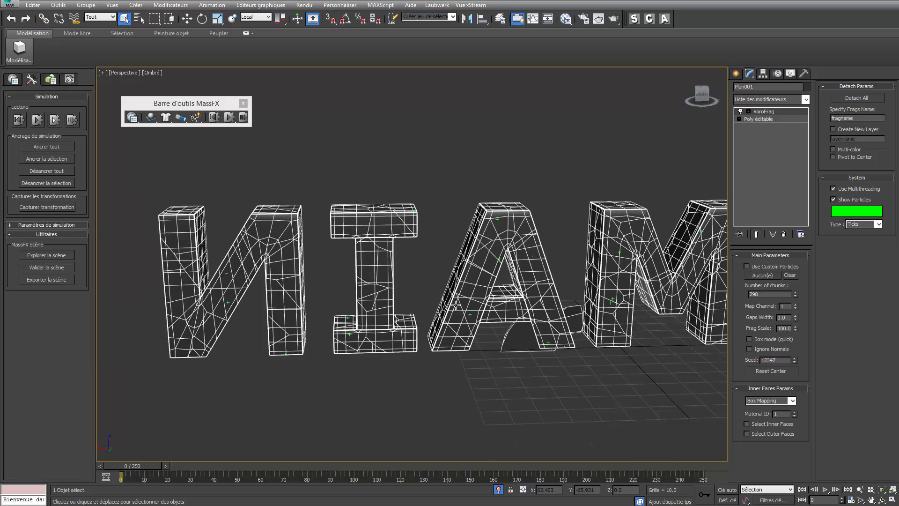
# Step: Set the VoroFrag seed to 12348, trying the number of chunks at 200 and at 201
pyautogui.doubleClick(764, 292)
pyautogui.write('200')
pyautogui.press('Return')
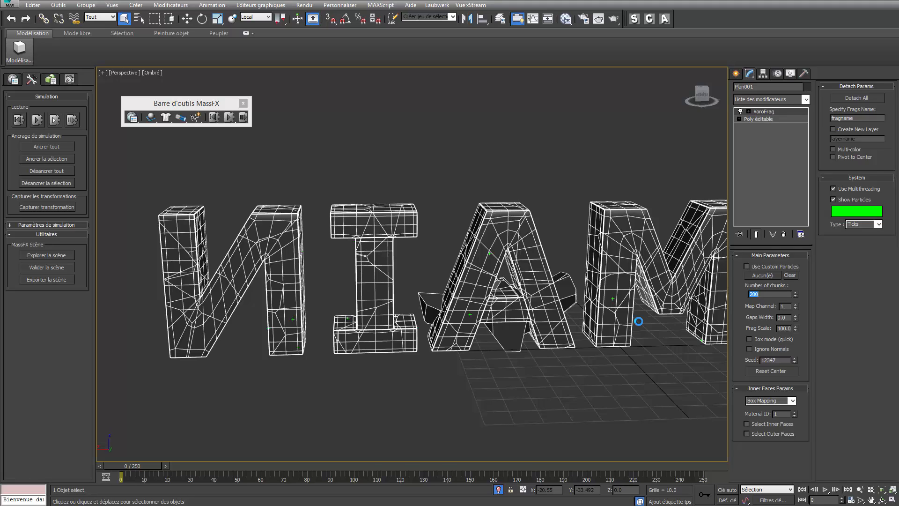
pyautogui.click(795, 358)
pyautogui.rightClick(623, 503)
pyautogui.click(654, 491)
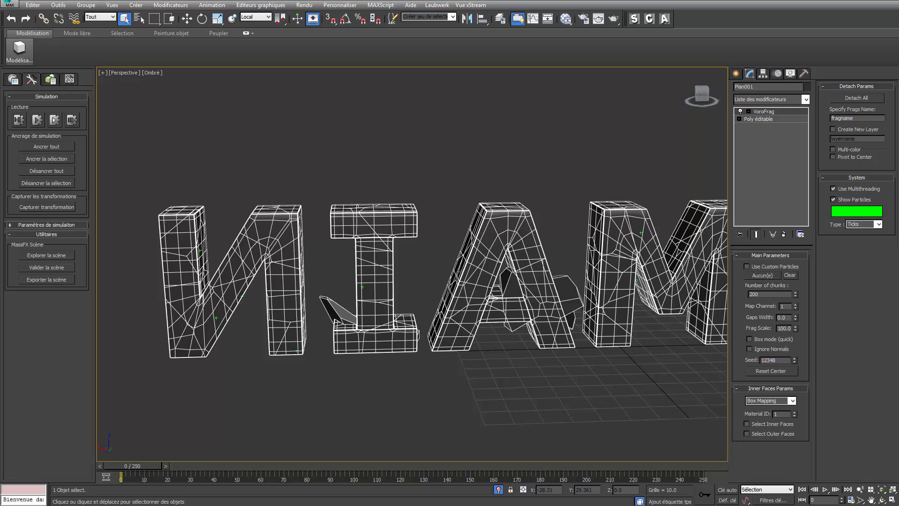
pyautogui.keyDown('alt'); pyautogui.moveTo(548, 306); pyautogui.dragTo(724, 317, button='middle'); pyautogui.keyUp('alt')
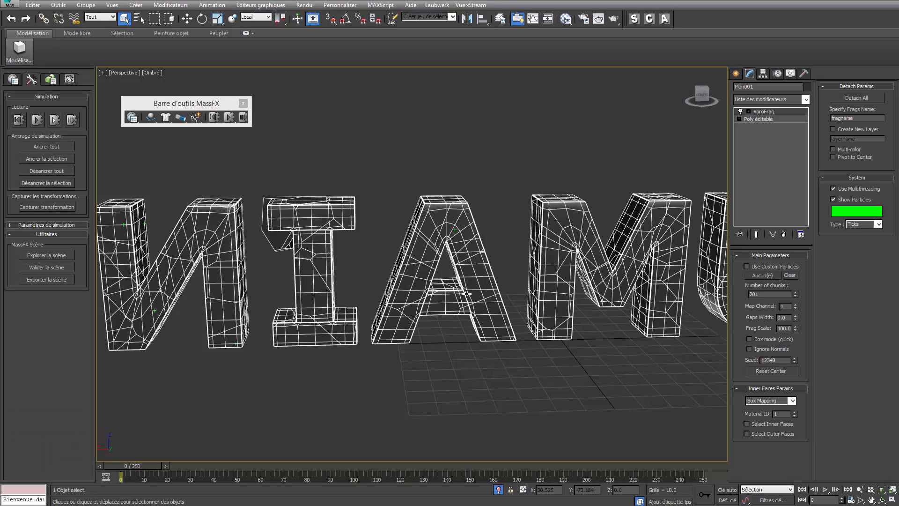
pyautogui.click(795, 296)
# Step: Remove the VoroFrag modifier from the text, reapply a fresh one and set the number of chunks to 150
pyautogui.click(783, 234)
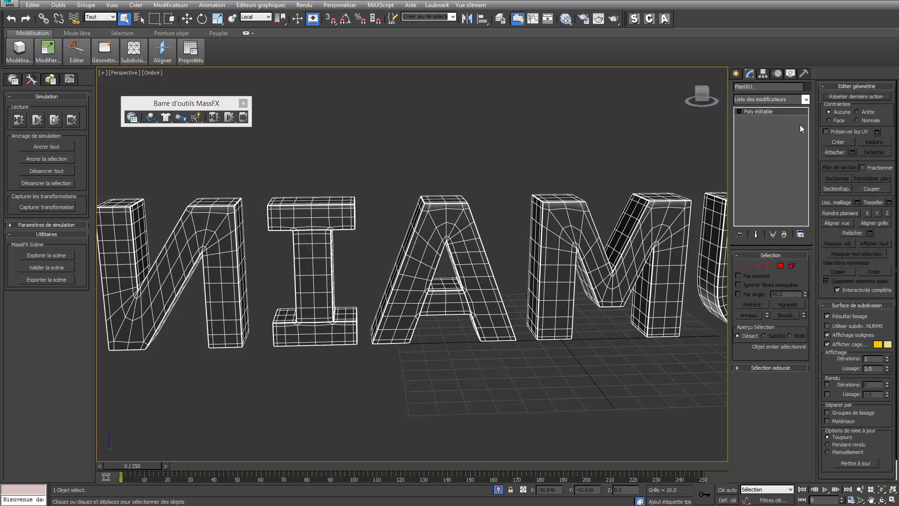
pyautogui.click(806, 99)
pyautogui.scroll(-20, 779, 460)
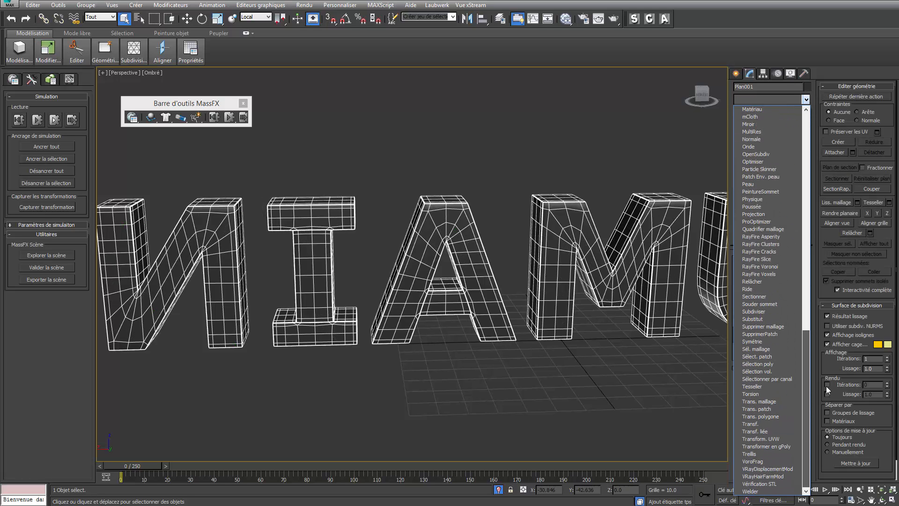
pyautogui.click(772, 462)
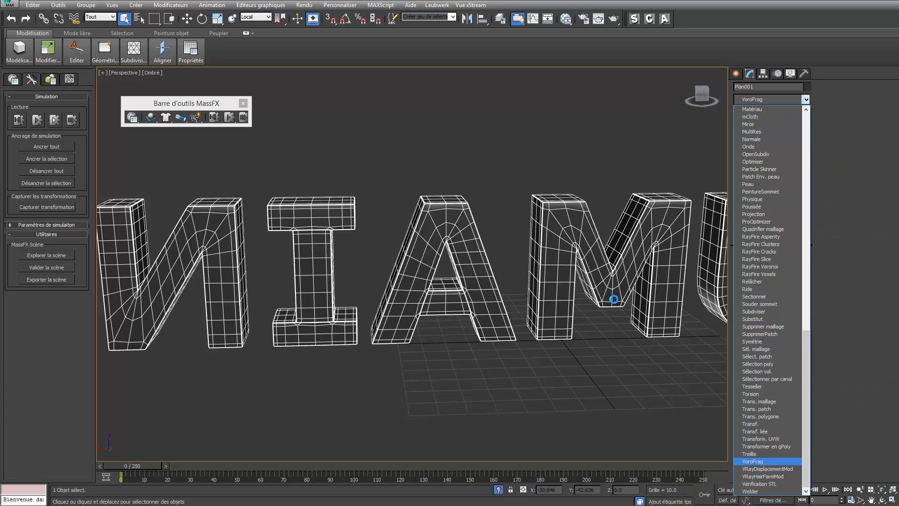
pyautogui.doubleClick(766, 294)
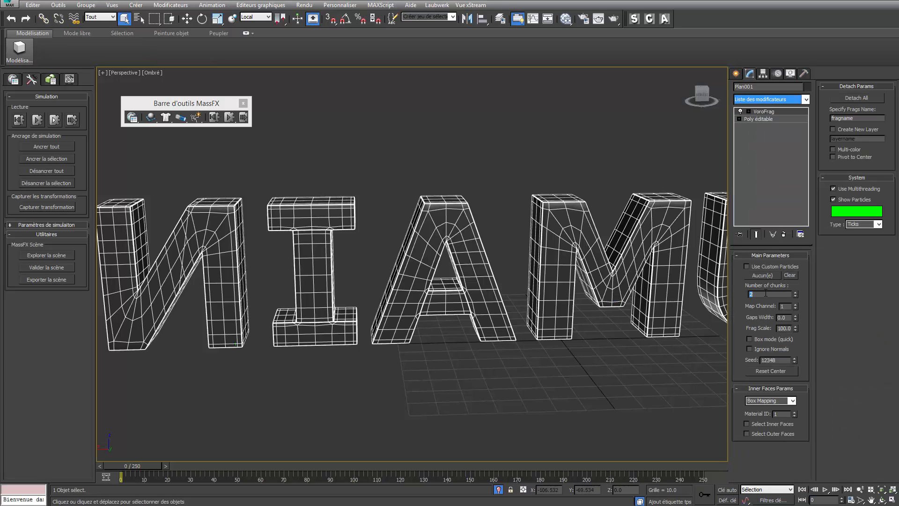
pyautogui.write('150')
pyautogui.press('Return')
# Step: Examine the fractured text from the front, including the base of the I, and reset the map channel to 1
pyautogui.scroll(-5, 439, 201)
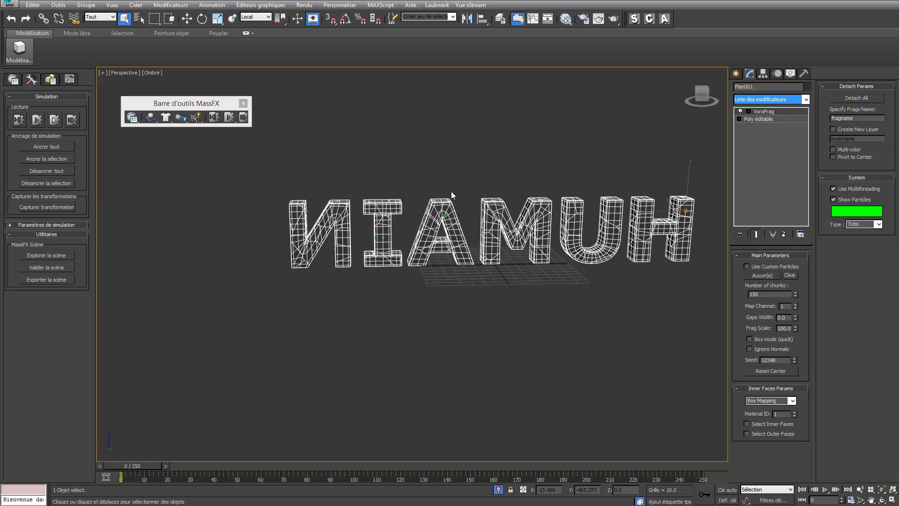
pyautogui.scroll(3, 451, 191)
pyautogui.scroll(-3, 451, 191)
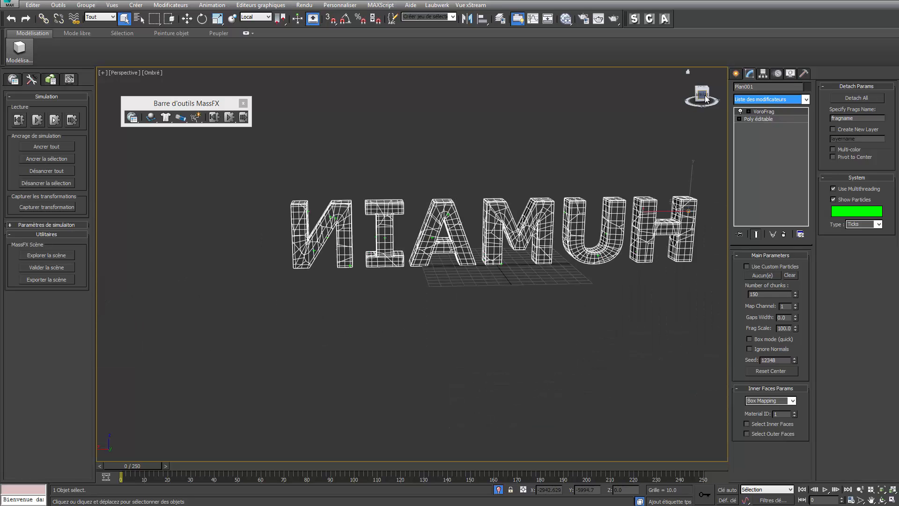
pyautogui.moveTo(704, 95)
pyautogui.mouseDown()
pyautogui.moveTo(740, 110)
pyautogui.moveTo(773, 91)
pyautogui.moveTo(691, 91)
pyautogui.moveTo(699, 94)
pyautogui.mouseUp()
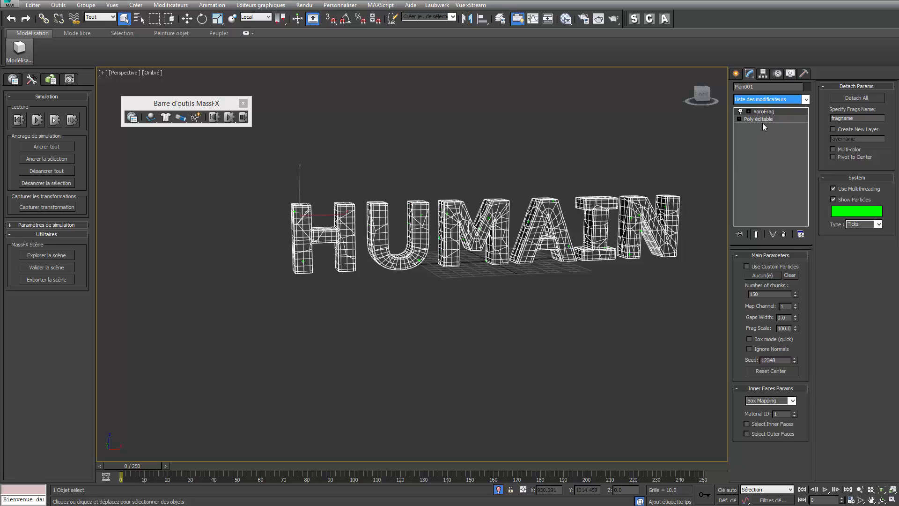
pyautogui.moveTo(513, 244); pyautogui.dragTo(494, 270, button='middle')
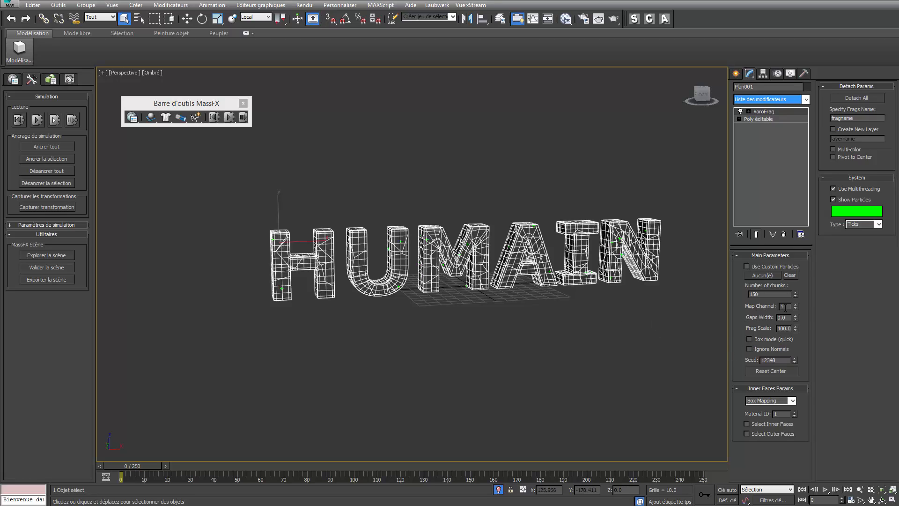
pyautogui.scroll(8, 569, 312)
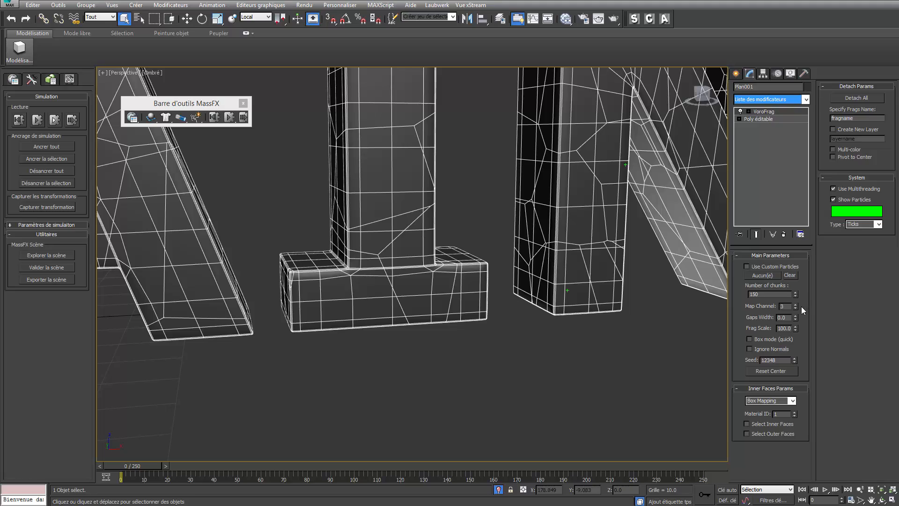
pyautogui.rightClick(796, 309)
# Step: Set the gaps width to 5 and check how the fragments separate in each letter from the N back to the H
pyautogui.doubleClick(789, 317)
pyautogui.write('5')
pyautogui.press('Return')
pyautogui.scroll(-8, 508, 268)
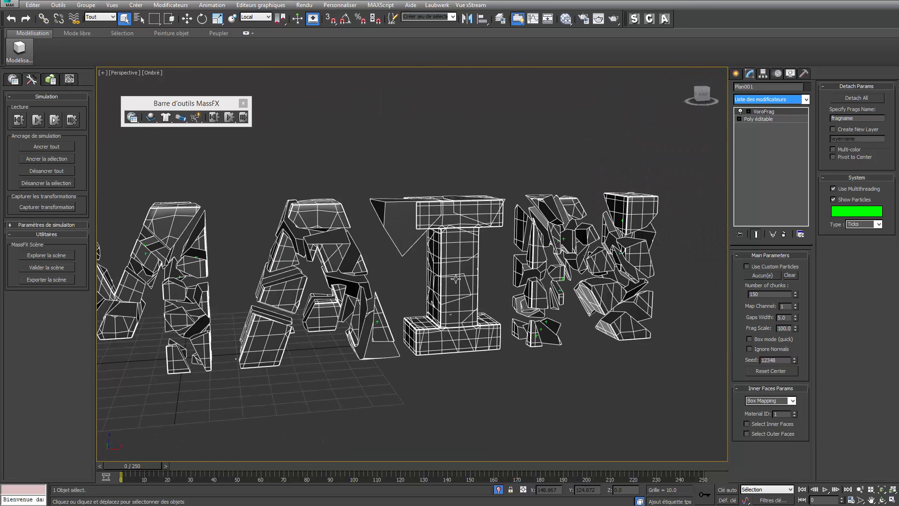
pyautogui.moveTo(466, 275); pyautogui.dragTo(786, 230, button='middle')
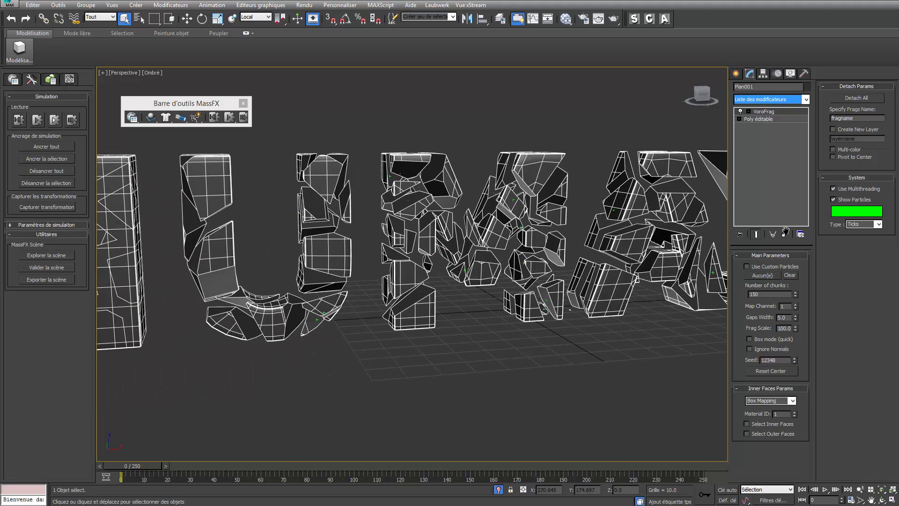
pyautogui.moveTo(574, 243)
pyautogui.mouseDown(button='middle')
pyautogui.moveTo(624, 235)
pyautogui.moveTo(490, 264)
pyautogui.mouseUp(button='middle')
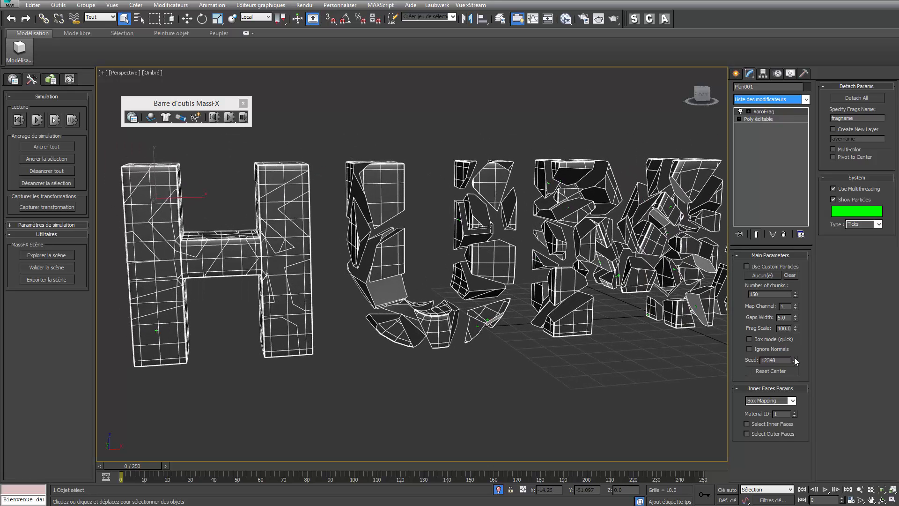
# Step: Reset the gaps width to 0 and set the number of chunks to 100
pyautogui.rightClick(795, 317)
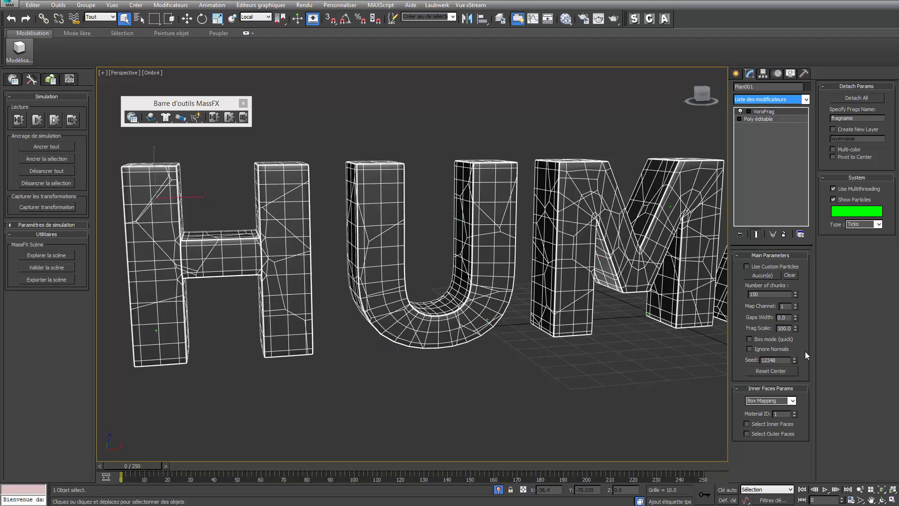
pyautogui.doubleClick(765, 295)
pyautogui.write('100')
pyautogui.press('Return')
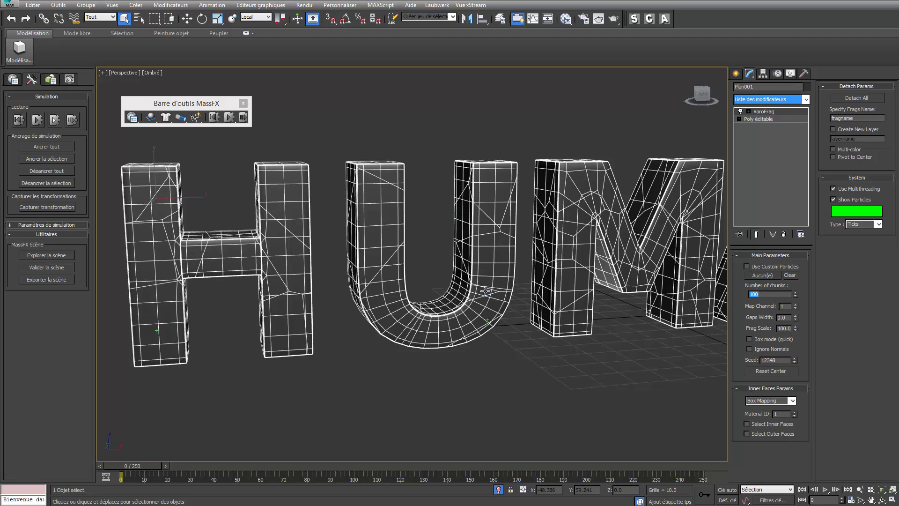
# Step: Widen the gaps to 0.43 and check the fracture lines from the M to the N
pyautogui.click(795, 315)
pyautogui.moveTo(796, 296); pyautogui.dragTo(793, 296)
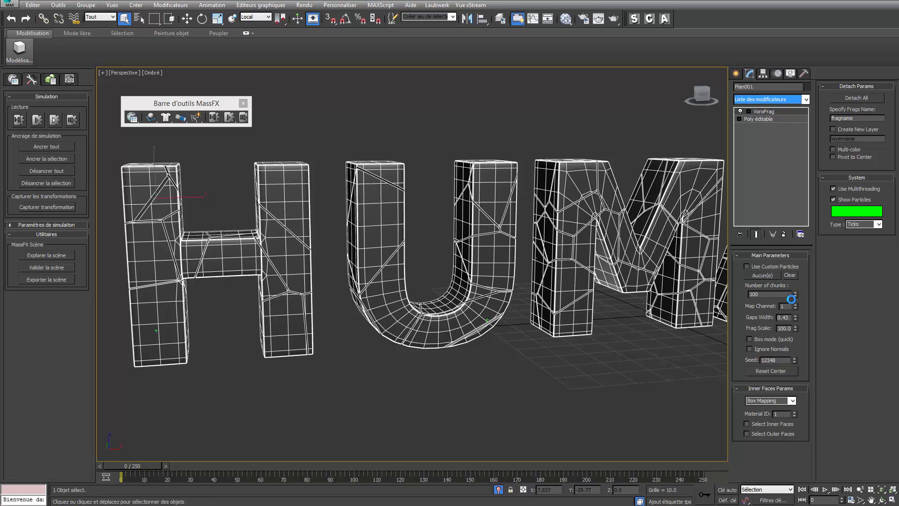
pyautogui.moveTo(599, 285); pyautogui.dragTo(170, 302, button='middle')
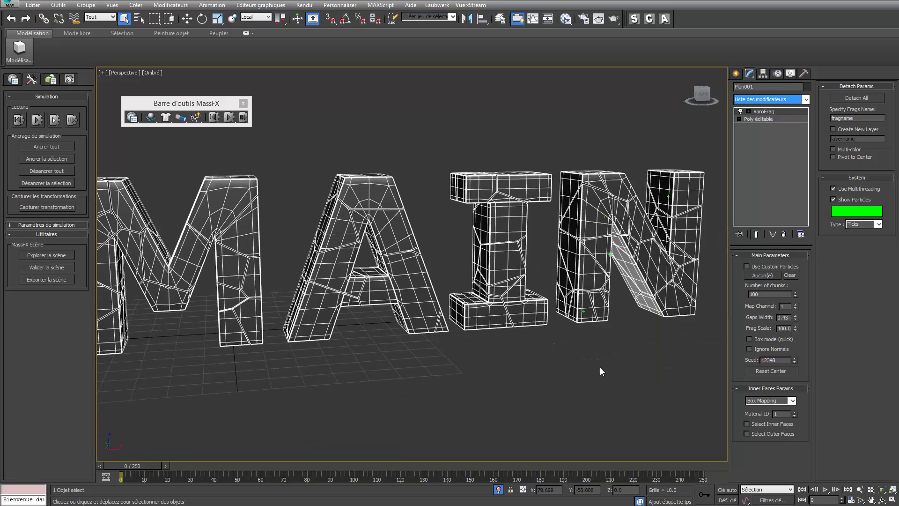
# Step: Set the gaps width to 5 and inspect the fragments around the top of the I from above
pyautogui.doubleClick(784, 317)
pyautogui.write('5')
pyautogui.press('Return')
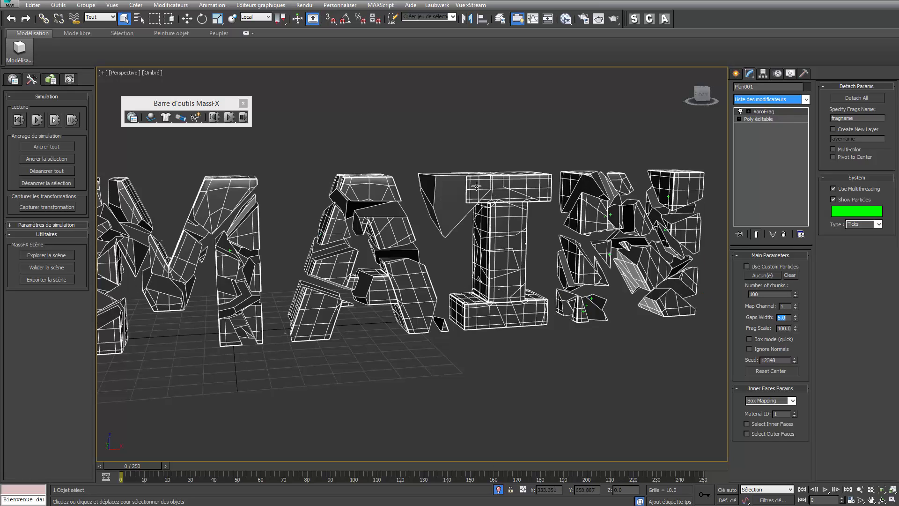
pyautogui.scroll(8, 477, 187)
pyautogui.scroll(-5, 518, 232)
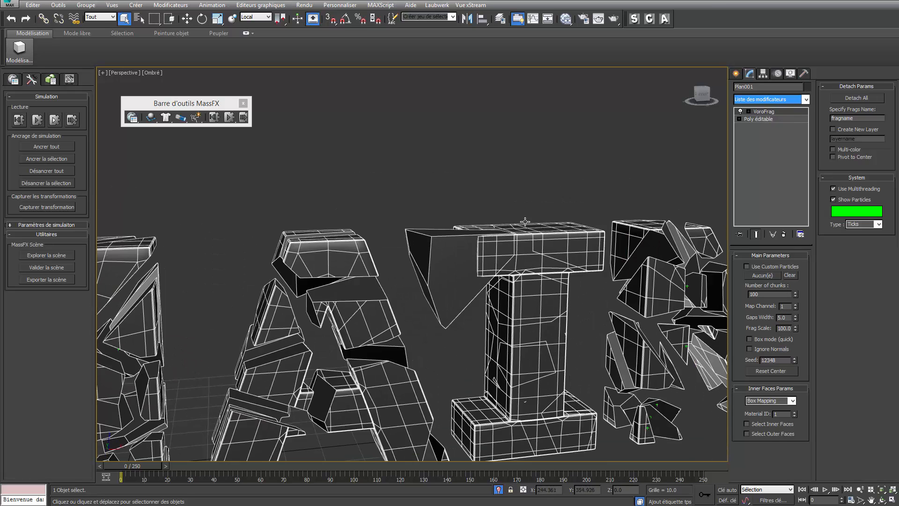
pyautogui.moveTo(705, 97); pyautogui.dragTo(716, 120)
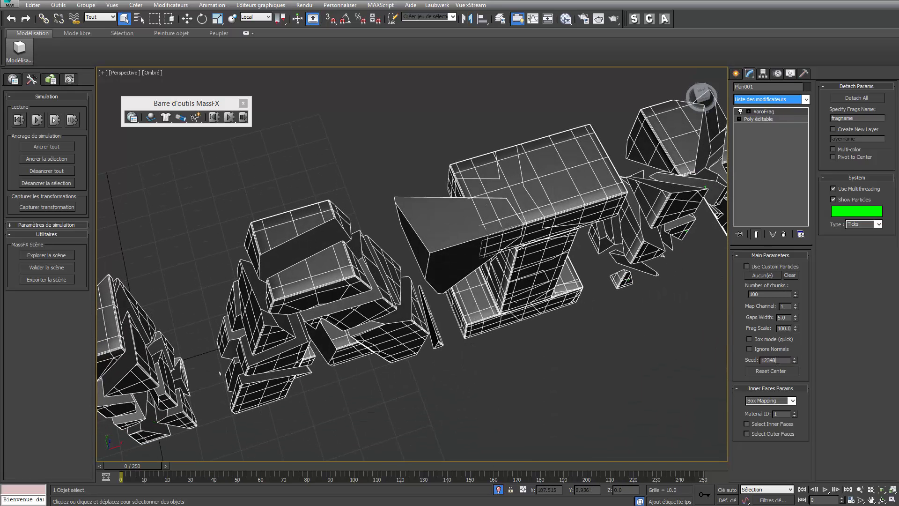
# Step: Set the VoroFrag seed to 1 and check the separated fragments across the whole word from above and from the front
pyautogui.doubleClick(776, 359)
pyautogui.press('Return')
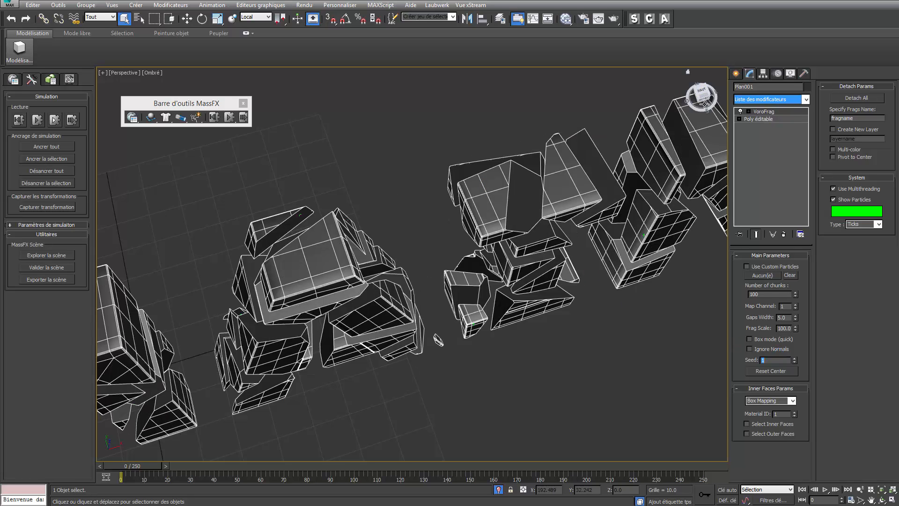
pyautogui.click(671, 72)
pyautogui.scroll(-5, 667, 137)
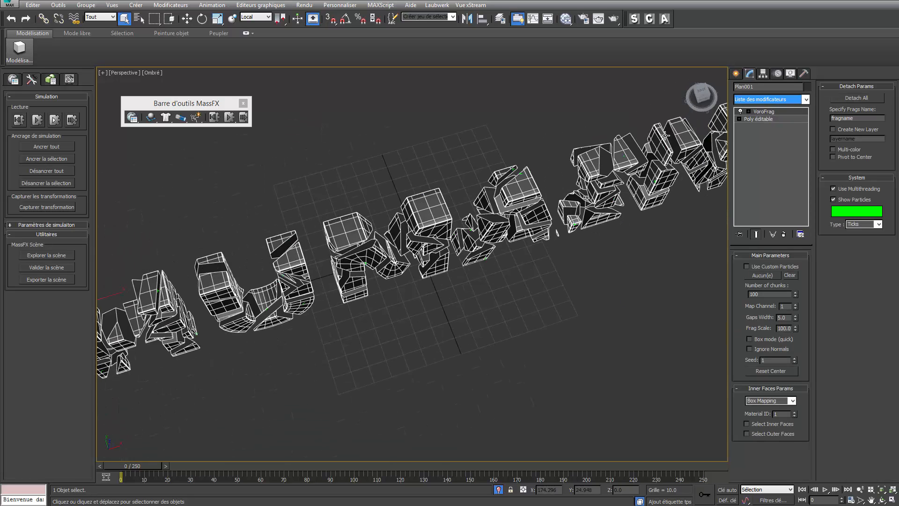
pyautogui.moveTo(700, 92); pyautogui.dragTo(764, 75)
pyautogui.keyDown('alt'); pyautogui.moveTo(253, 438); pyautogui.dragTo(112, 431, button='middle'); pyautogui.keyUp('alt')
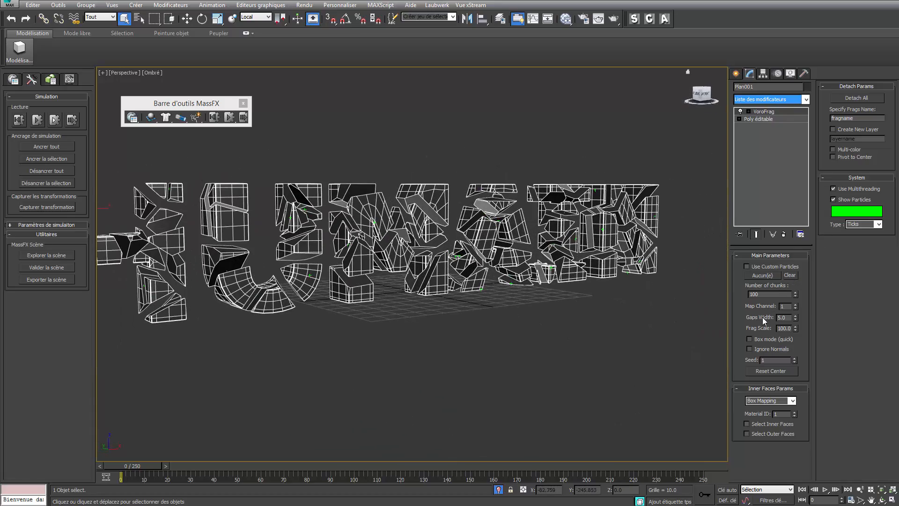
# Step: Reset the gaps width to 0 and try a fragment scale of 50
pyautogui.rightClick(796, 316)
pyautogui.doubleClick(788, 329)
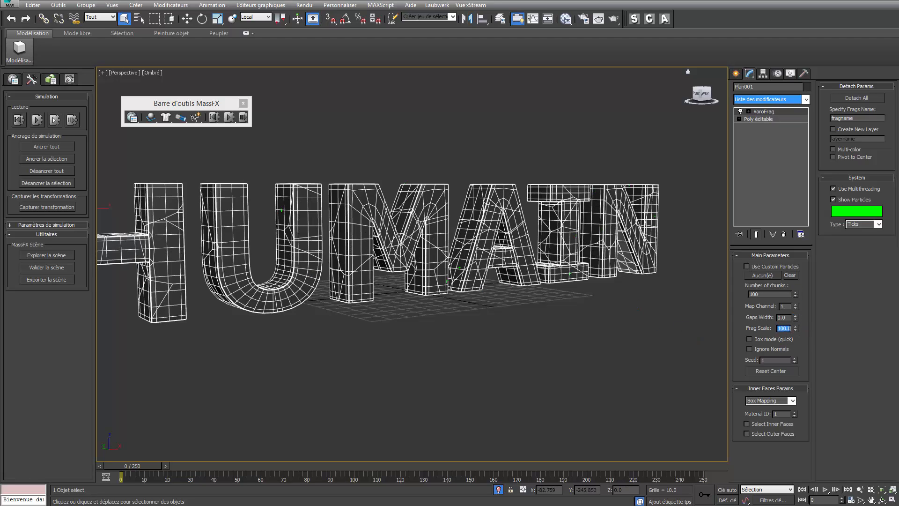
pyautogui.write('50')
pyautogui.press('Return')
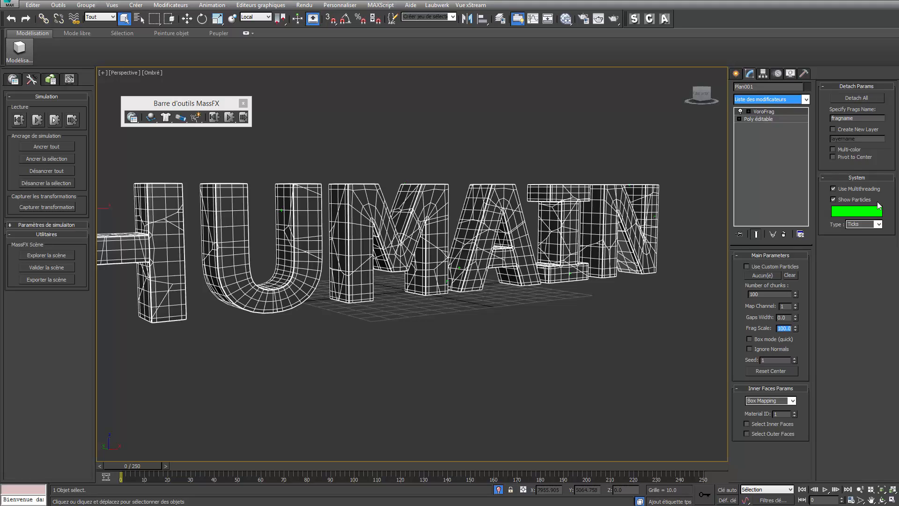
# Step: Enable Multi-color and Pivot to Center, and detach all fragments as separate objects
pyautogui.click(835, 178)
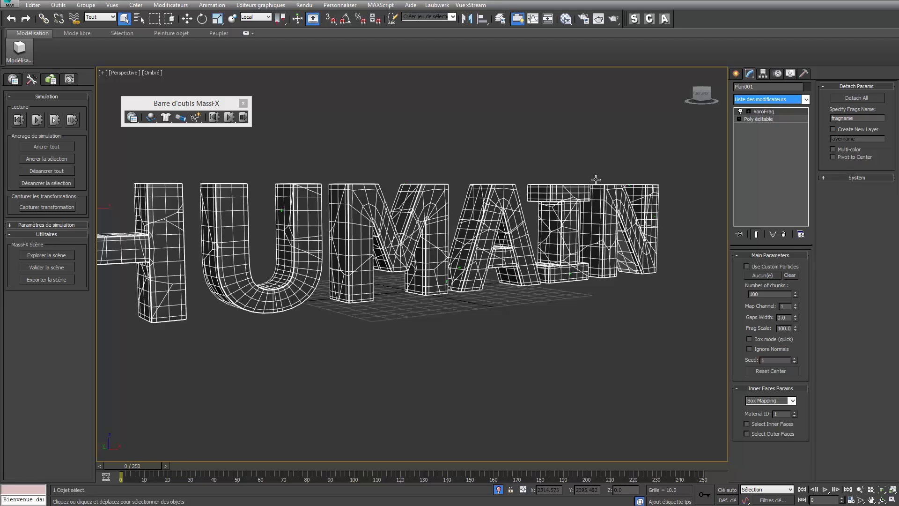
pyautogui.click(833, 157)
pyautogui.click(840, 98)
# Step: Move the original text up to reveal the detached colored fragments, and undo the move
pyautogui.scroll(-3, 482, 301)
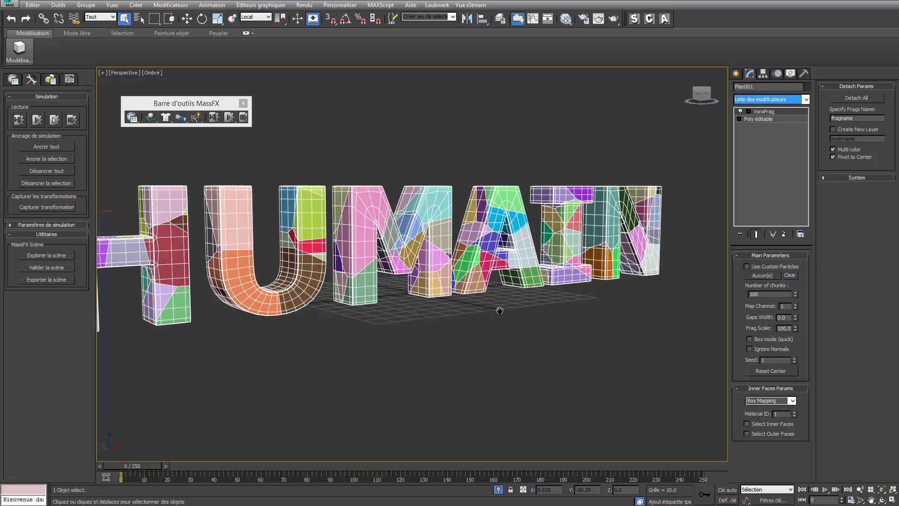
pyautogui.keyDown('alt'); pyautogui.moveTo(482, 301); pyautogui.dragTo(527, 319, button='middle'); pyautogui.keyUp('alt')
pyautogui.scroll(-3, 526, 319)
pyautogui.rightClick(497, 276)
pyautogui.click(511, 289)
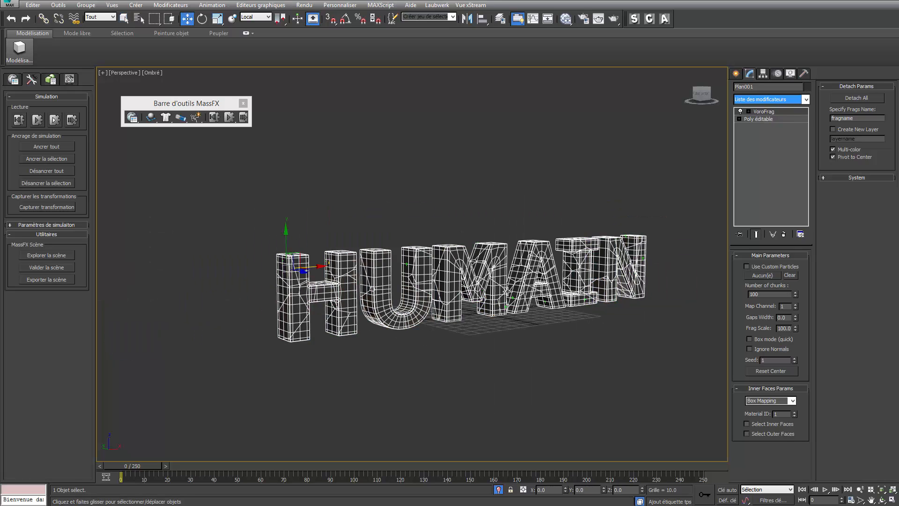
pyautogui.moveTo(286, 247); pyautogui.dragTo(312, 92)
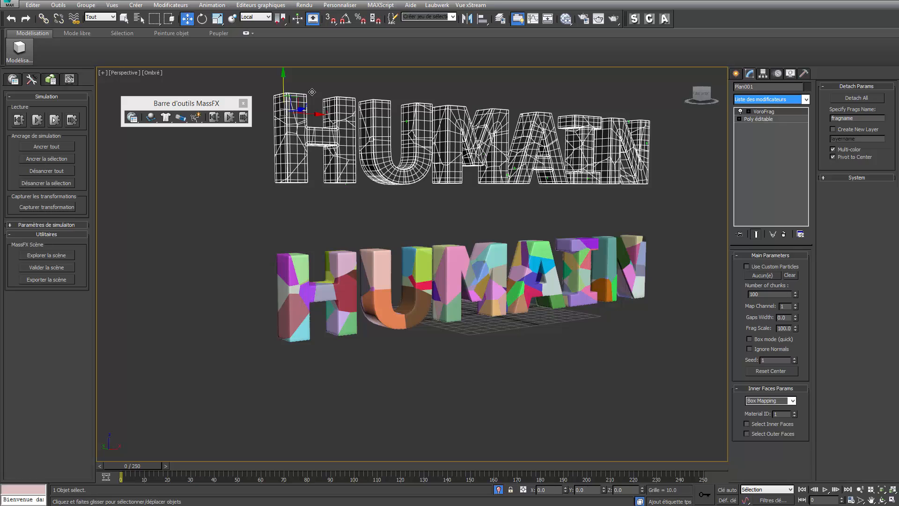
pyautogui.hotkey('ctrl', 'z')
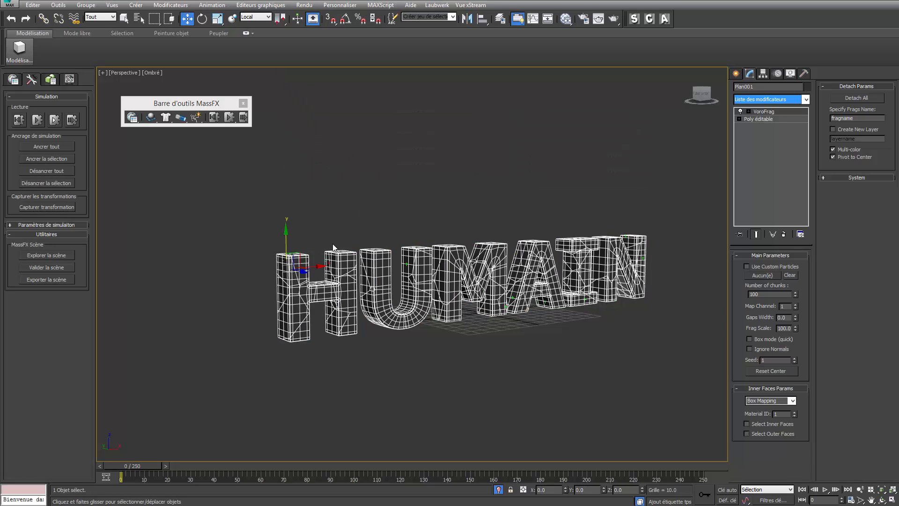
# Step: Hide the original HUMAIN text and select all of the detached fragments
pyautogui.rightClick(320, 263)
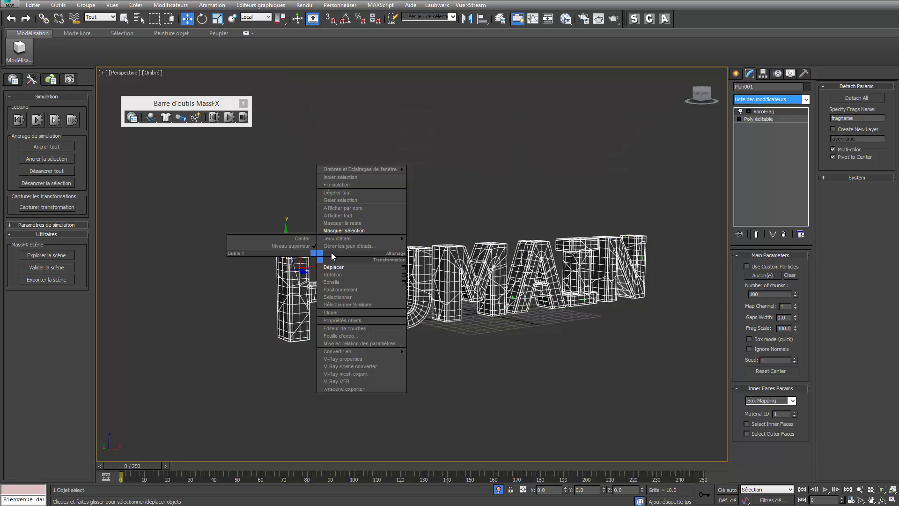
pyautogui.click(358, 229)
pyautogui.moveTo(349, 223); pyautogui.dragTo(319, 202, button='middle')
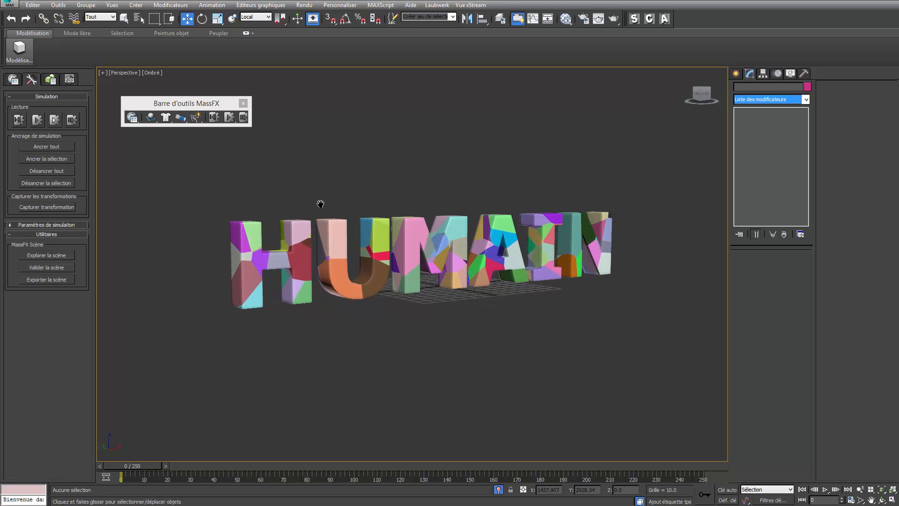
pyautogui.moveTo(636, 338); pyautogui.dragTo(651, 344)
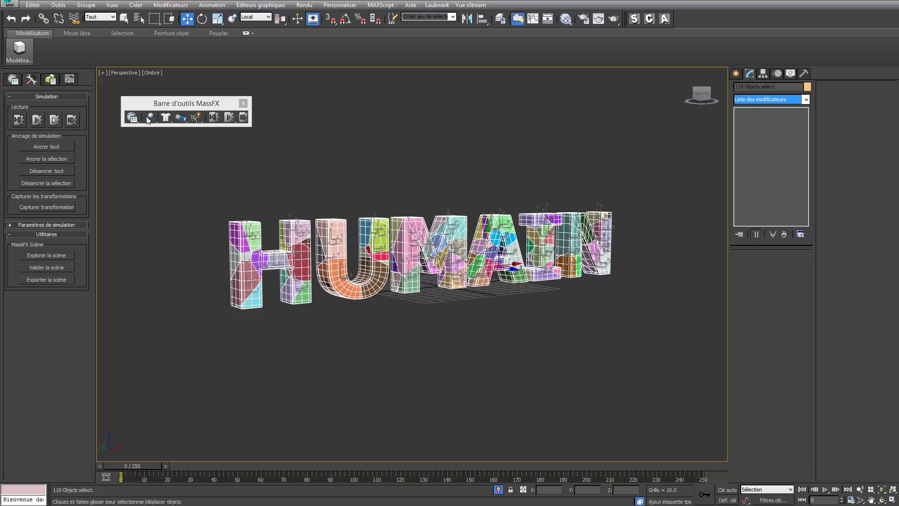
# Step: Make the selected fragments MassFX dynamic rigid bodies and preview the collapse simulation, resetting it to frame 0
pyautogui.moveTo(147, 120); pyautogui.dragTo(188, 135)
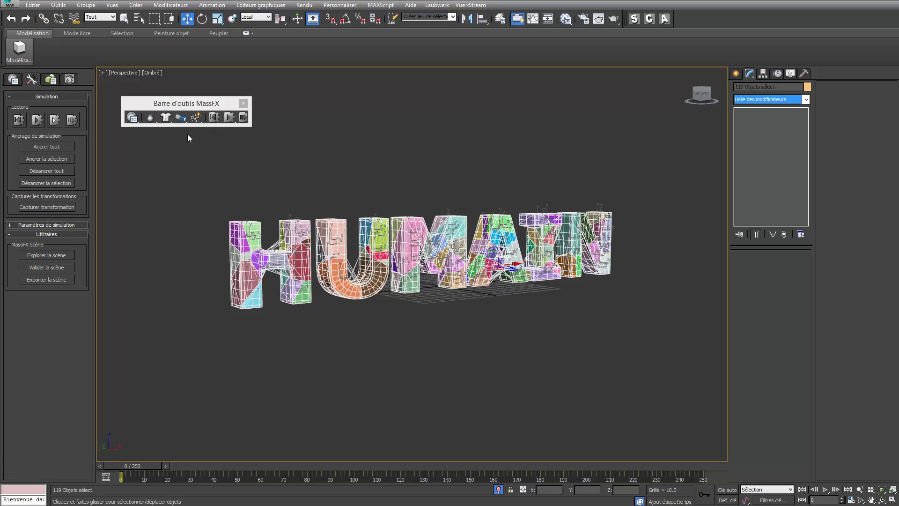
pyautogui.click(229, 117)
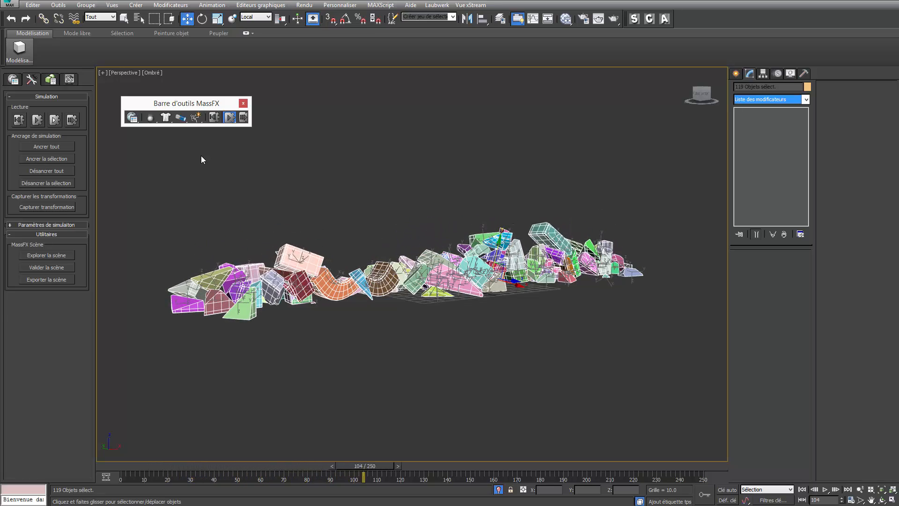
pyautogui.click(365, 380)
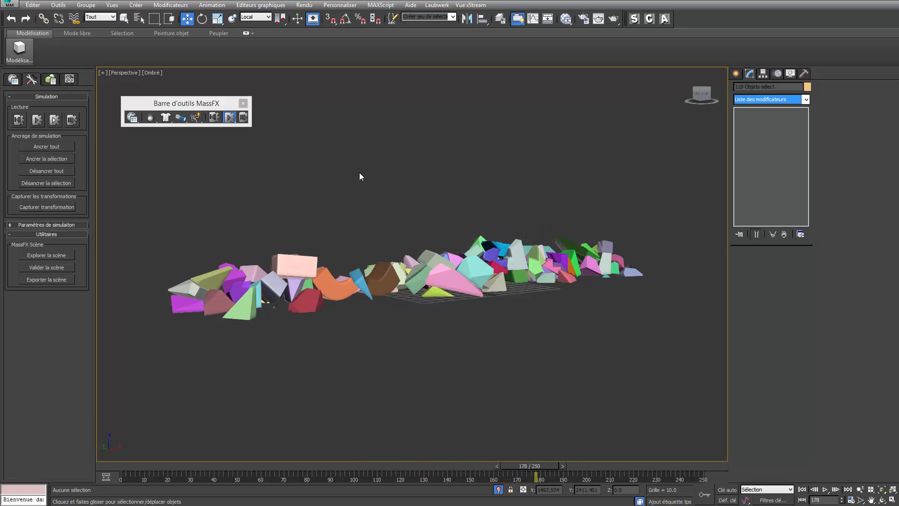
pyautogui.click(214, 119)
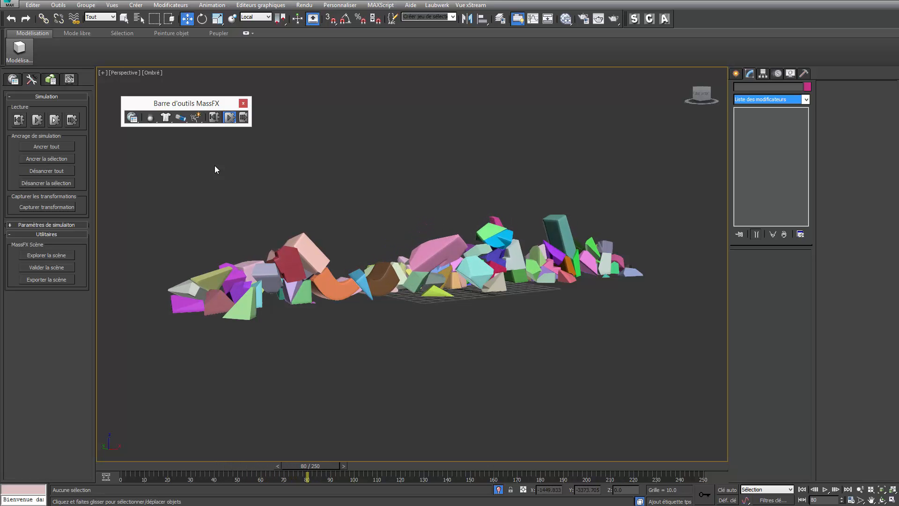
pyautogui.click(230, 118)
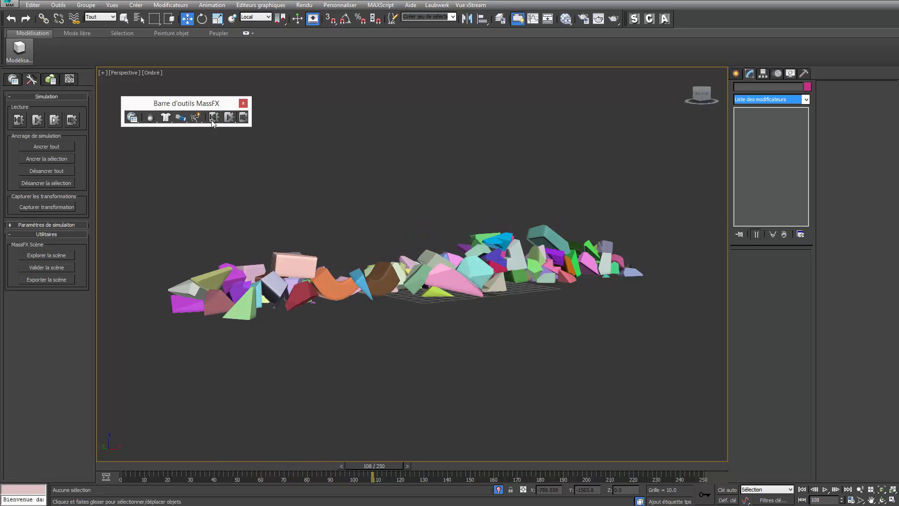
pyautogui.click(213, 118)
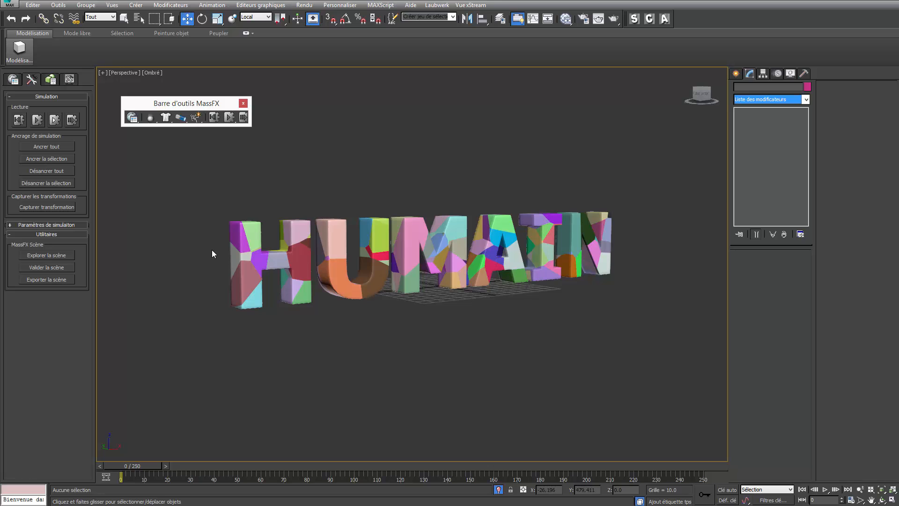
# Step: Create a box about 6 × 6.5 × 24 units on the outer side face of the letter N, aligned with AutoGrid
pyautogui.click(734, 75)
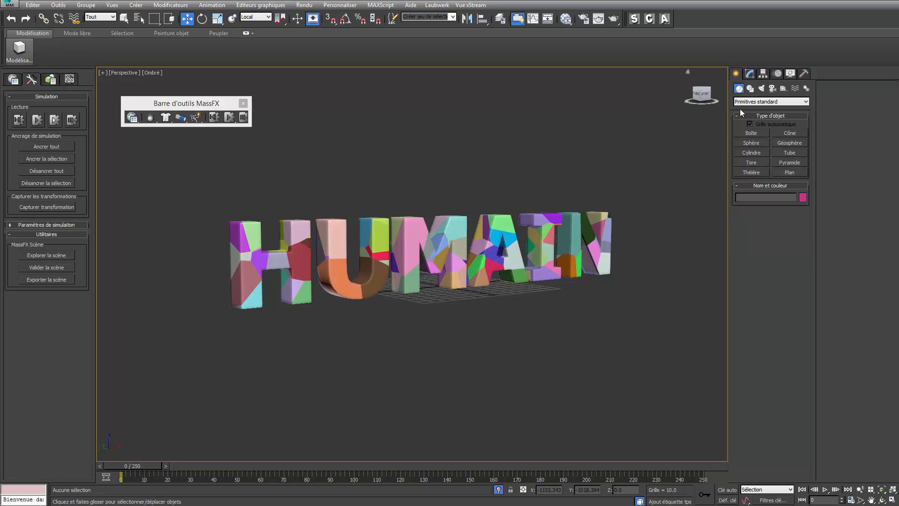
pyautogui.click(751, 134)
pyautogui.keyDown('alt'); pyautogui.moveTo(656, 211); pyautogui.dragTo(563, 221, button='middle'); pyautogui.keyUp('alt')
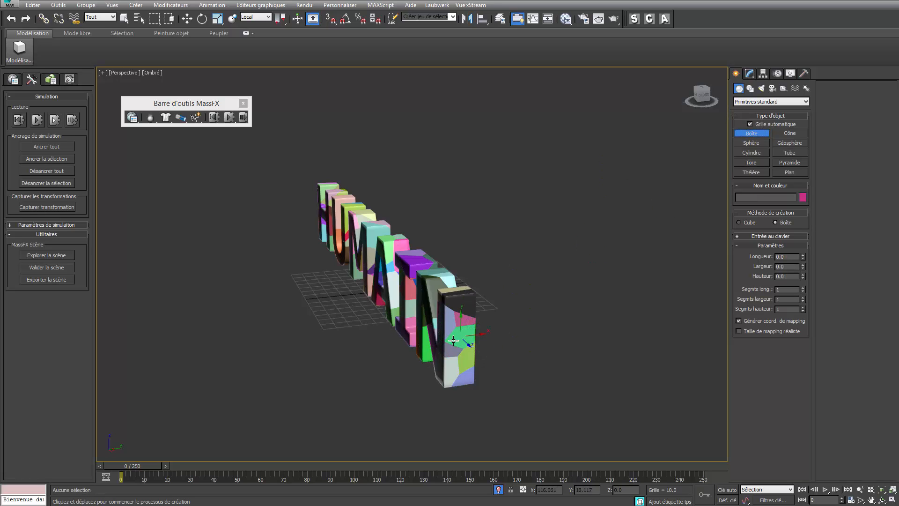
pyautogui.moveTo(458, 340); pyautogui.dragTo(471, 333)
pyautogui.click(498, 354)
pyautogui.press('w')
# Step: Move the box outward from the letter N, leaving a gap between it and the text
pyautogui.keyDown('alt'); pyautogui.moveTo(499, 355); pyautogui.dragTo(569, 352, button='middle'); pyautogui.keyUp('alt')
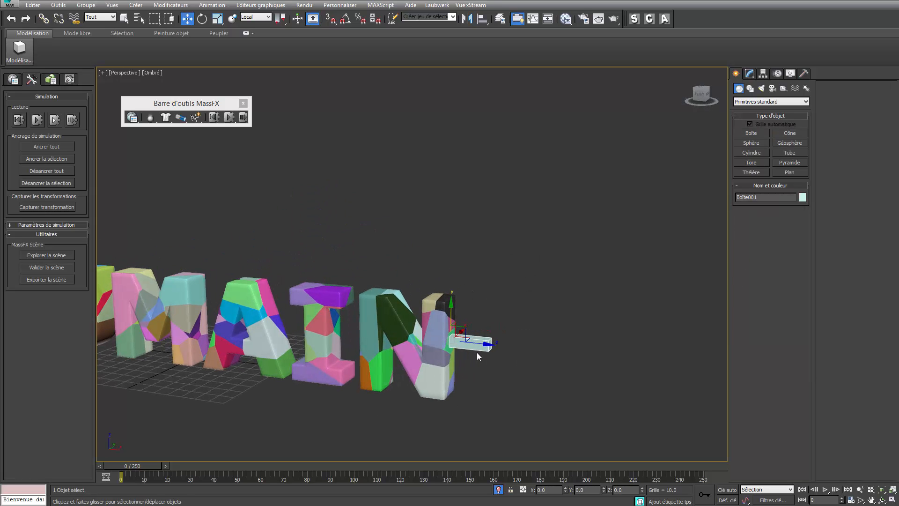
pyautogui.moveTo(482, 345); pyautogui.dragTo(570, 372)
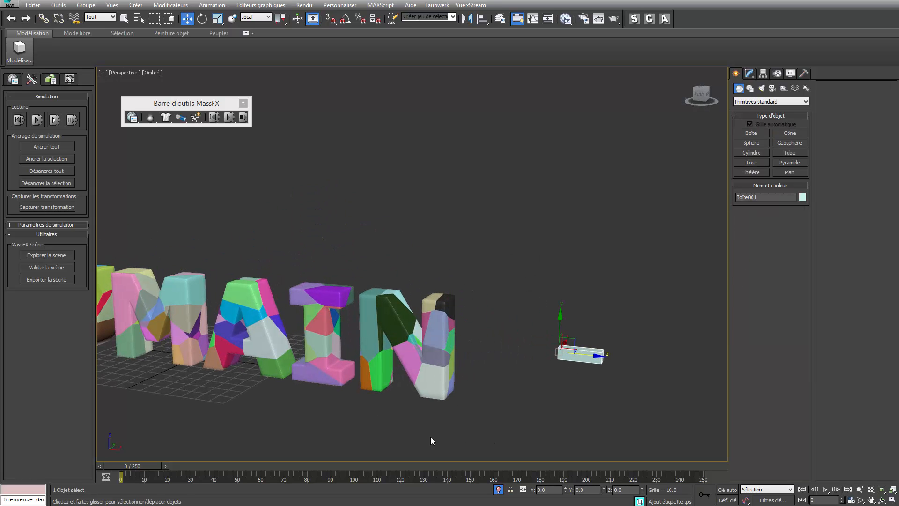
pyautogui.moveTo(458, 357); pyautogui.dragTo(490, 349, button='middle')
pyautogui.scroll(-3, 490, 349)
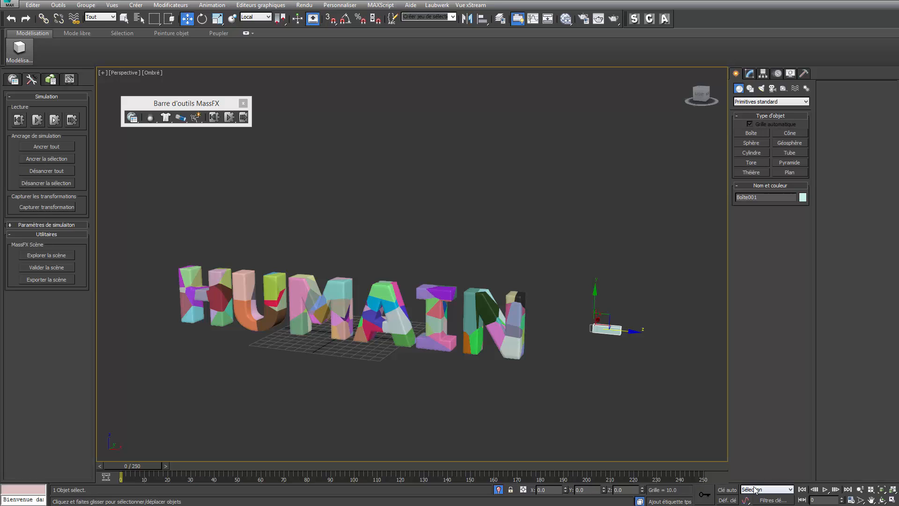
# Step: With Auto Key on, animate the box passing through the text from beyond the N to beyond the H between frames 0 and 30
pyautogui.click(727, 489)
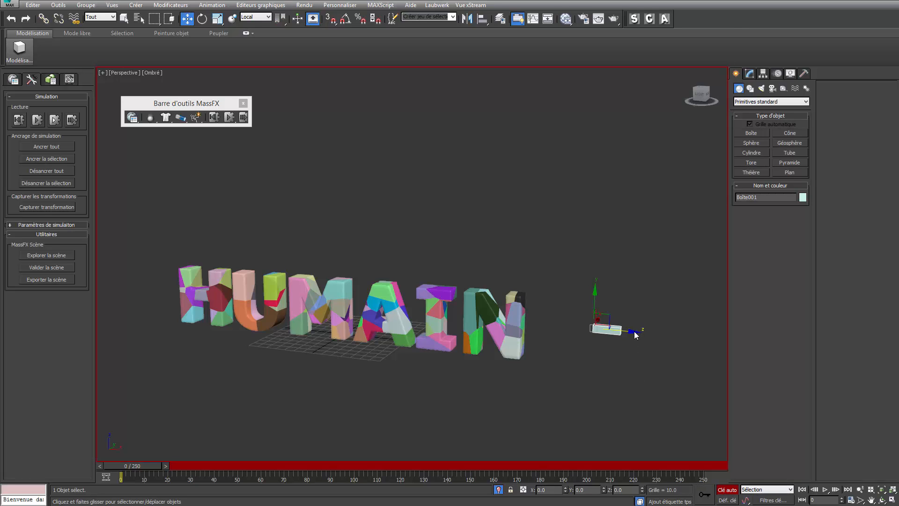
pyautogui.moveTo(636, 335); pyautogui.dragTo(174, 325)
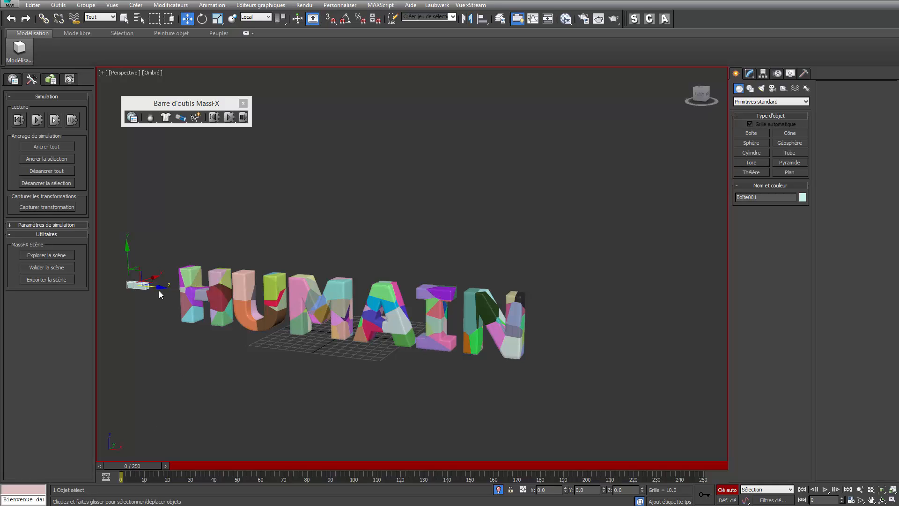
pyautogui.moveTo(156, 288); pyautogui.dragTo(588, 326)
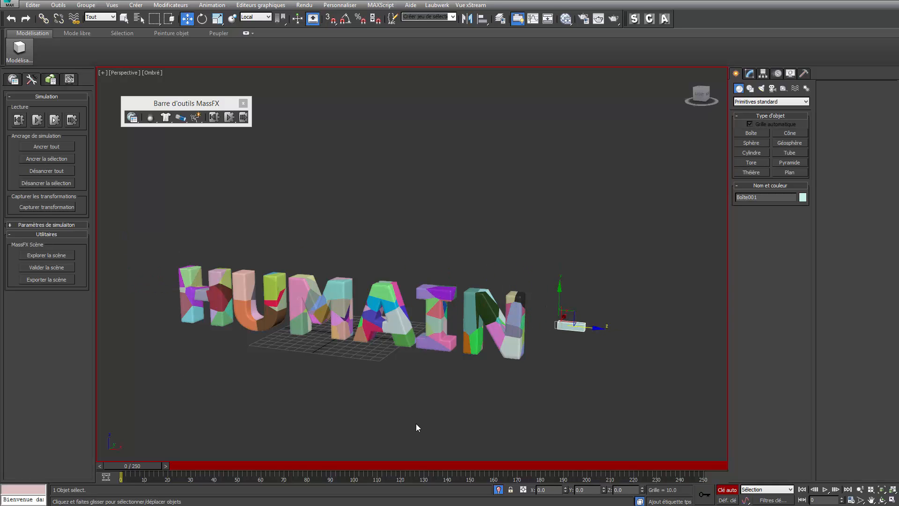
pyautogui.moveTo(139, 465); pyautogui.dragTo(207, 466)
pyautogui.press('w')
pyautogui.moveTo(599, 328); pyautogui.dragTo(175, 330)
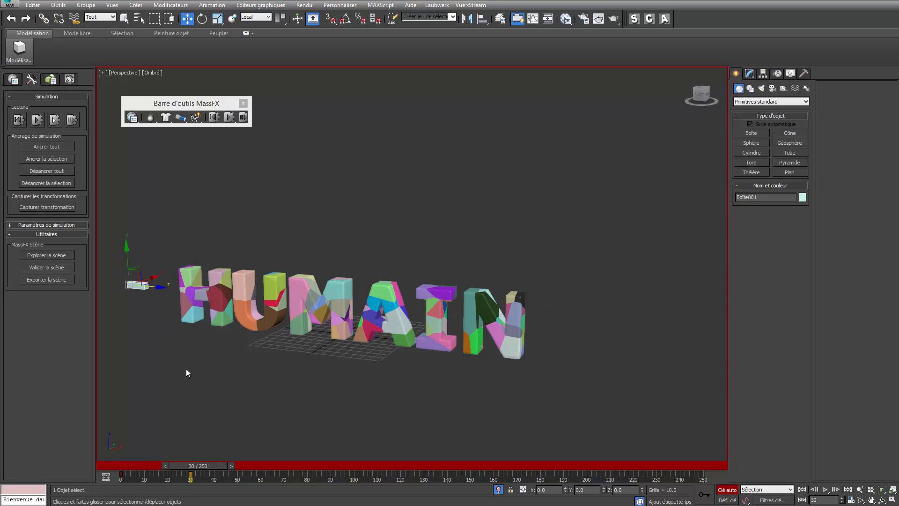
# Step: Return to frame 0 and shift the box's final position key to frame 25
pyautogui.moveTo(190, 370); pyautogui.dragTo(269, 362, button='middle')
pyautogui.moveTo(204, 467); pyautogui.dragTo(123, 484)
pyautogui.press('w')
pyautogui.click(192, 477)
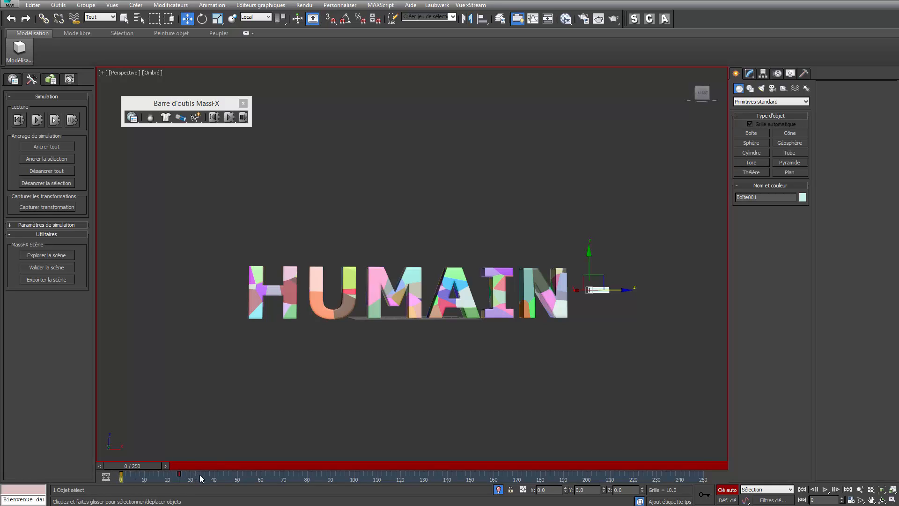
# Step: Make the box a kinematic rigid body, turn off Auto Key, and preview the simulation before resetting it
pyautogui.scroll(3, 375, 375)
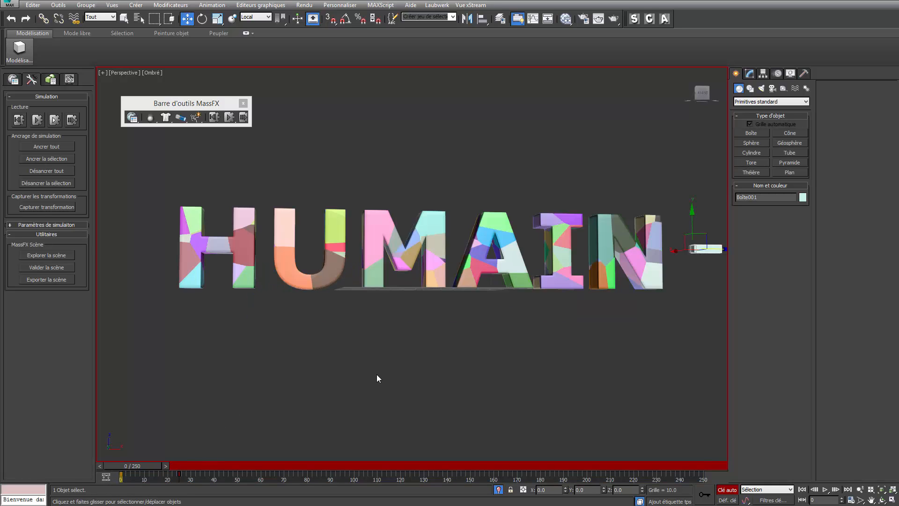
pyautogui.moveTo(366, 379)
pyautogui.keyDown('alt'); pyautogui.mouseDown(button='middle')
pyautogui.moveTo(350, 378)
pyautogui.moveTo(359, 381)
pyautogui.mouseUp(button='middle'); pyautogui.keyUp('alt')
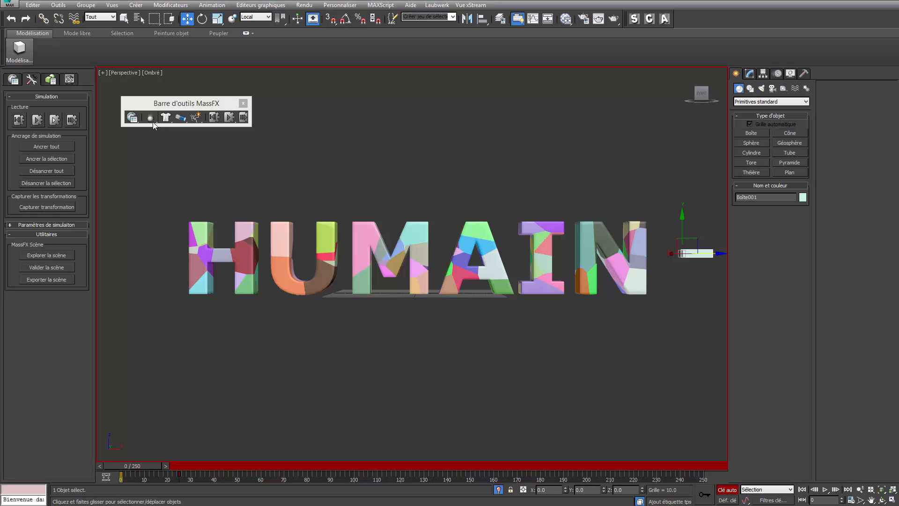
pyautogui.moveTo(153, 122); pyautogui.dragTo(169, 143)
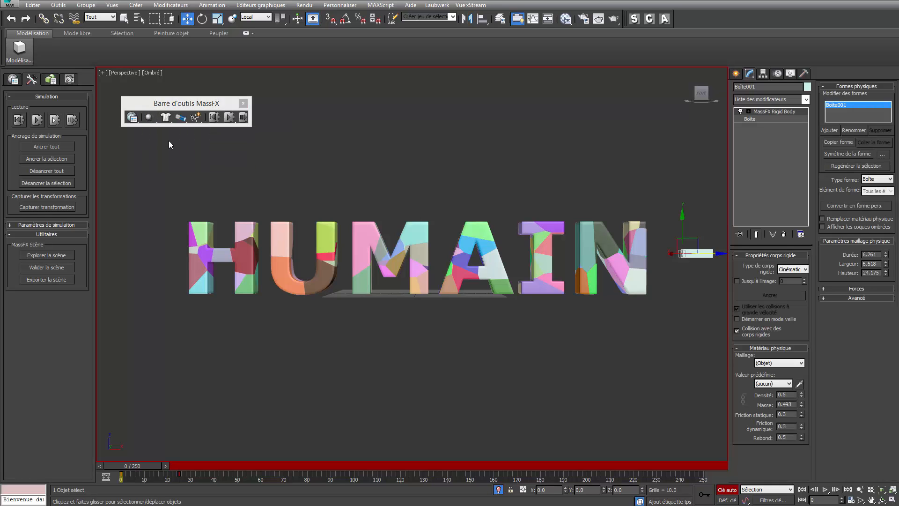
pyautogui.click(727, 489)
pyautogui.click(229, 118)
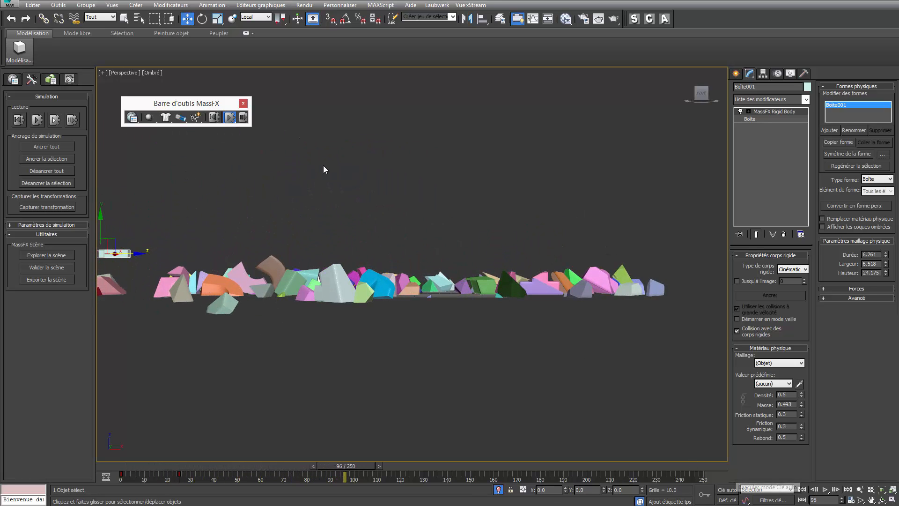
pyautogui.click(214, 117)
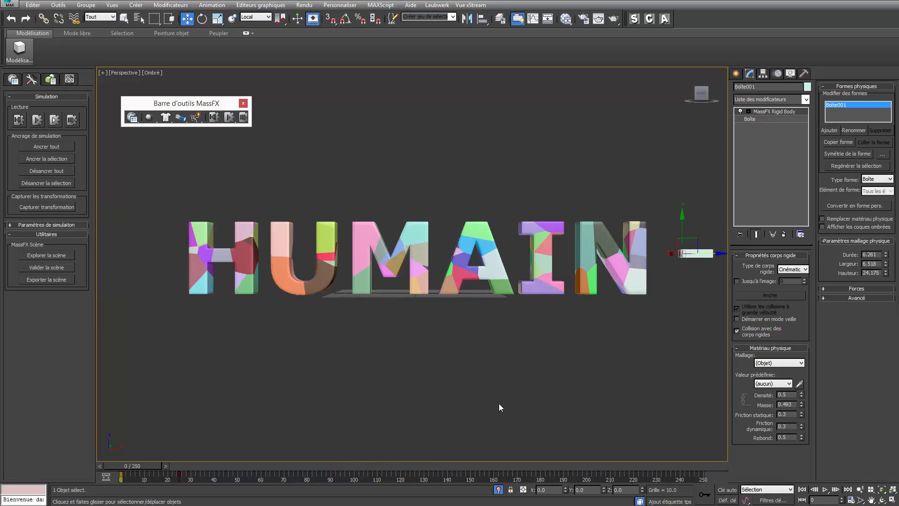
# Step: Select every fragment of the text while leaving the box out of the selection
pyautogui.click(639, 284)
pyautogui.click(629, 271)
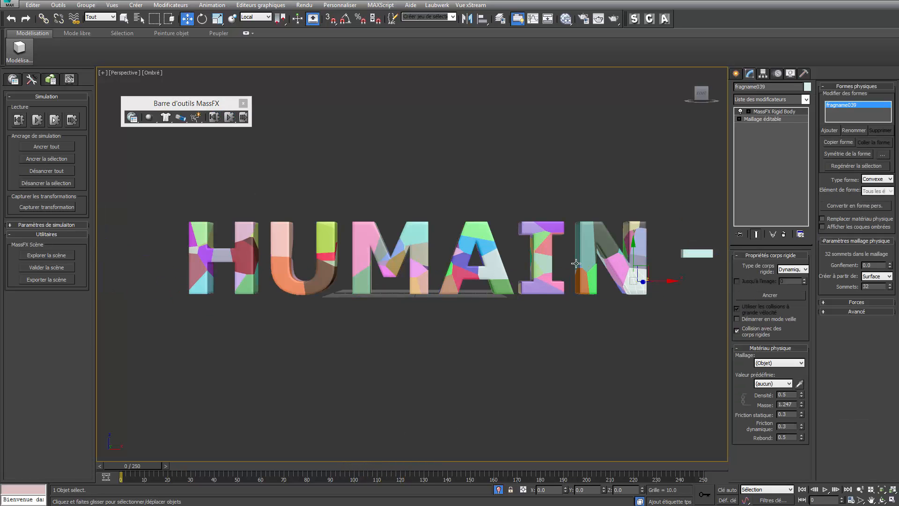
pyautogui.hotkey('ctrl', 'a')
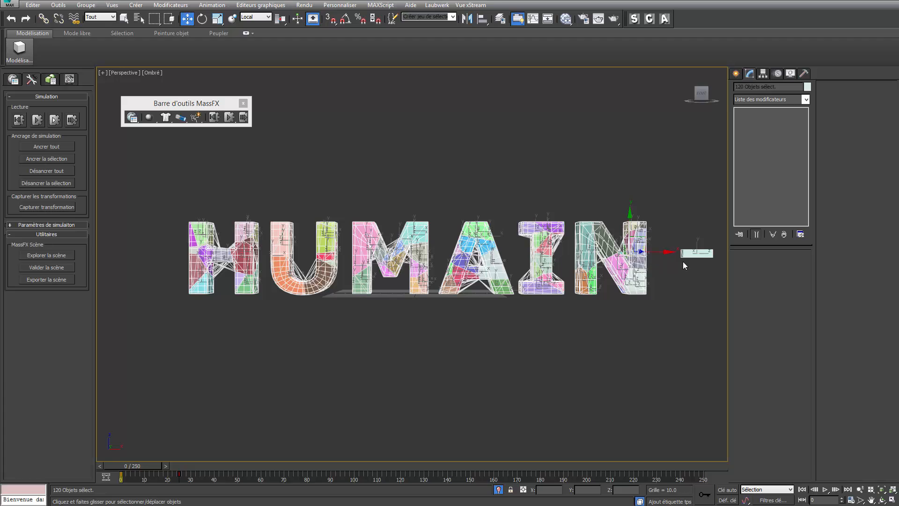
pyautogui.keyDown('alt'); pyautogui.click(698, 253); pyautogui.keyUp('alt')
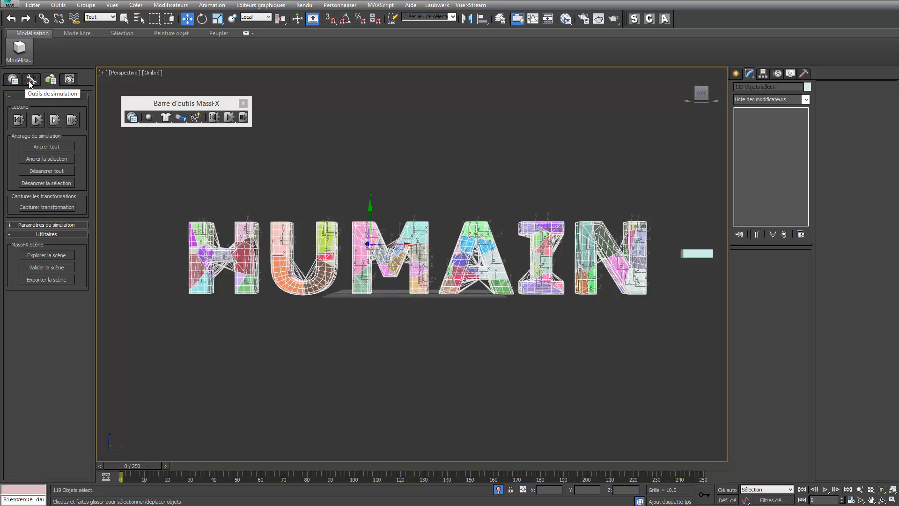
# Step: Set all selected fragments to start in sleep mode, and preview the box hitting the text before resetting the simulation
pyautogui.click(215, 117)
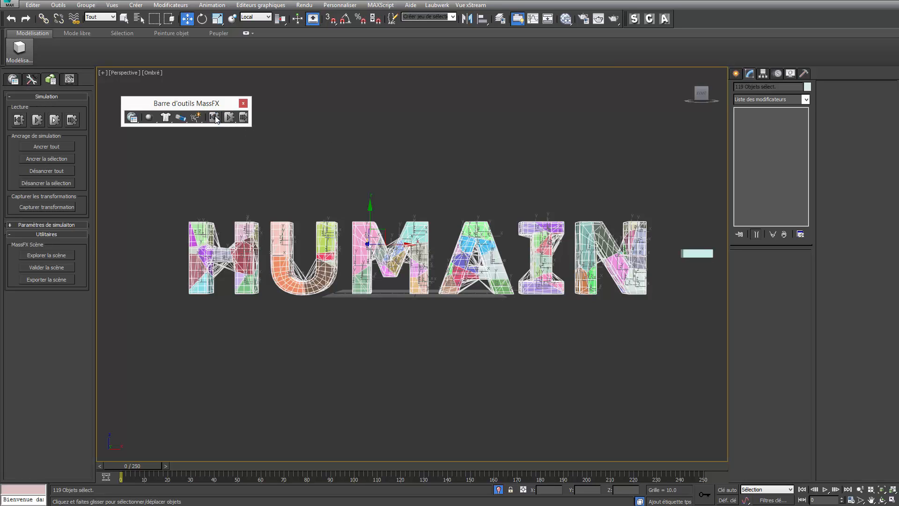
pyautogui.click(54, 80)
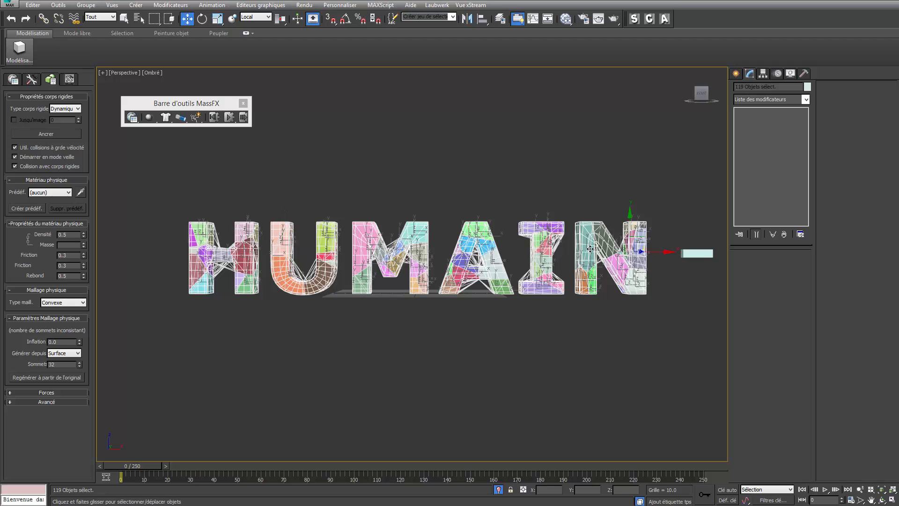
pyautogui.click(229, 118)
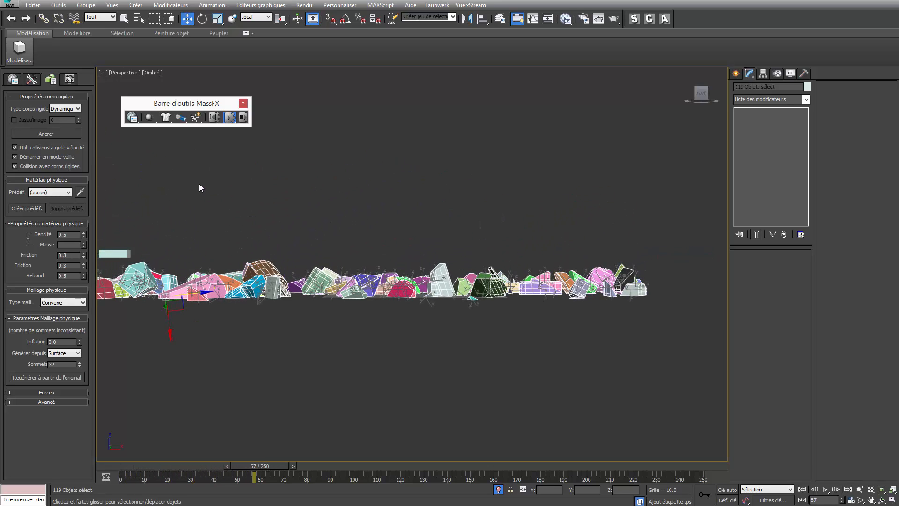
pyautogui.click(214, 117)
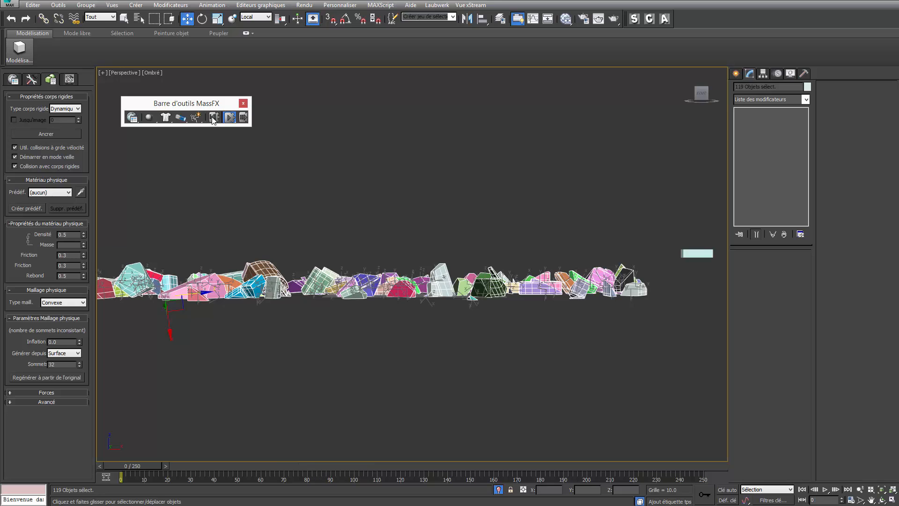
# Step: Try baking all rigid bodies over the full 250-frame range, review the animation up to frame 100, and unbake everything
pyautogui.click(31, 79)
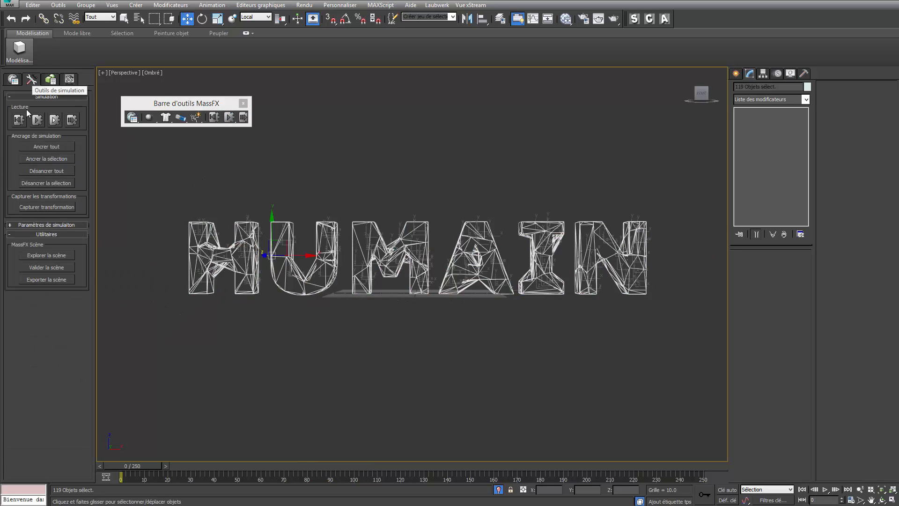
pyautogui.click(65, 147)
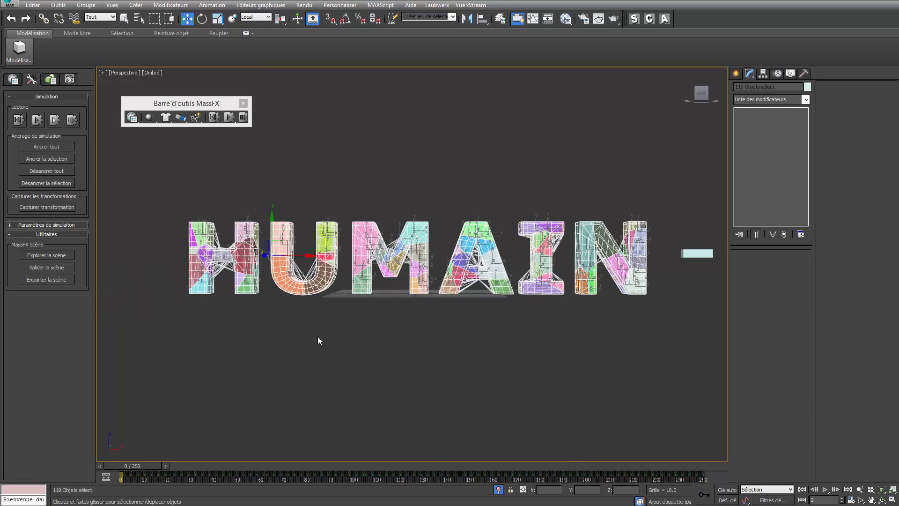
pyautogui.scroll(-5, 317, 340)
pyautogui.moveTo(156, 465); pyautogui.dragTo(378, 465)
pyautogui.press('w')
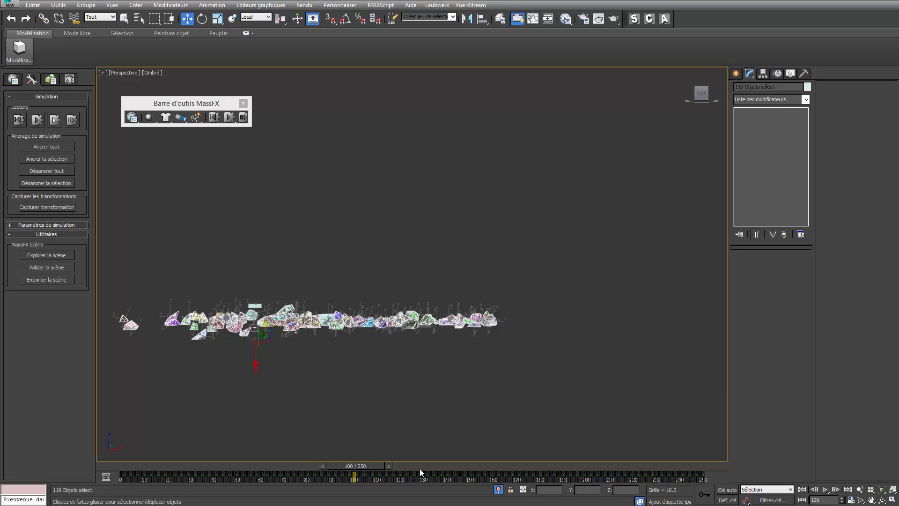
pyautogui.click(61, 171)
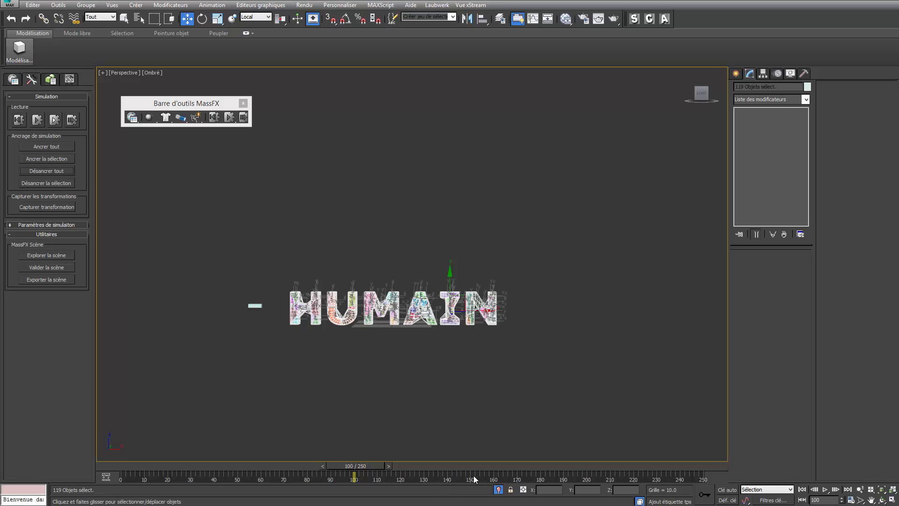
# Step: Shorten the animation range to 100 frames and bake all rigid bodies to keyframes
pyautogui.keyDown('ctrl'); pyautogui.keyDown('alt'); pyautogui.moveTo(474, 476); pyautogui.dragTo(812, 467, button='right'); pyautogui.keyUp('alt'); pyautogui.keyUp('ctrl')
pyautogui.keyDown('ctrl'); pyautogui.keyDown('alt'); pyautogui.moveTo(820, 470); pyautogui.dragTo(817, 471, button='right'); pyautogui.keyUp('alt'); pyautogui.keyUp('ctrl')
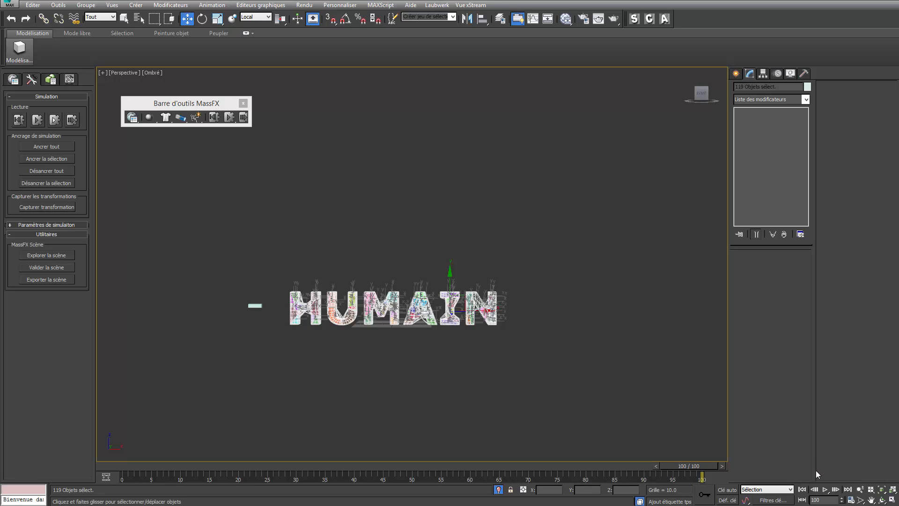
pyautogui.click(38, 146)
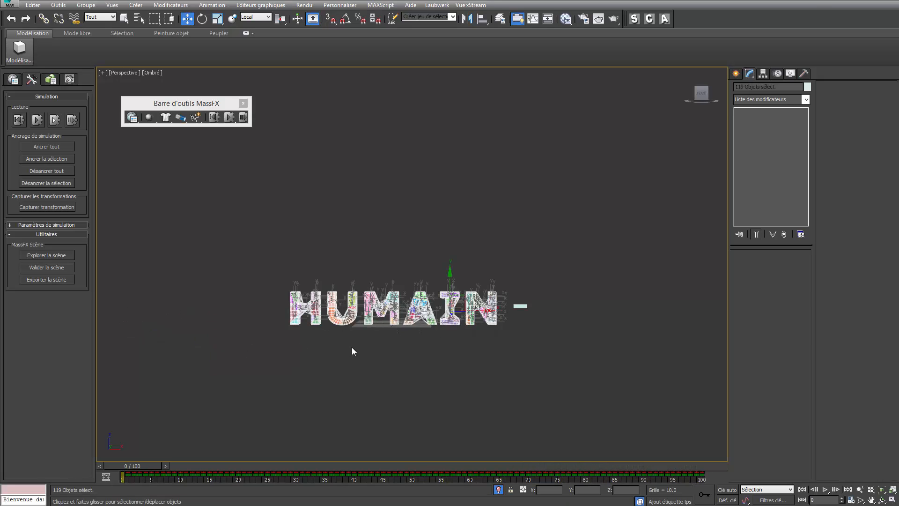
# Step: Deselect the fragments and select a single fragment on the letter A to examine its baked rigid-body settings
pyautogui.click(408, 359)
pyautogui.keyDown('alt'); pyautogui.moveTo(416, 372); pyautogui.dragTo(472, 288, button='middle'); pyautogui.keyUp('alt')
pyautogui.scroll(4, 403, 311)
pyautogui.keyDown('alt'); pyautogui.moveTo(472, 288); pyautogui.dragTo(480, 287, button='middle'); pyautogui.keyUp('alt')
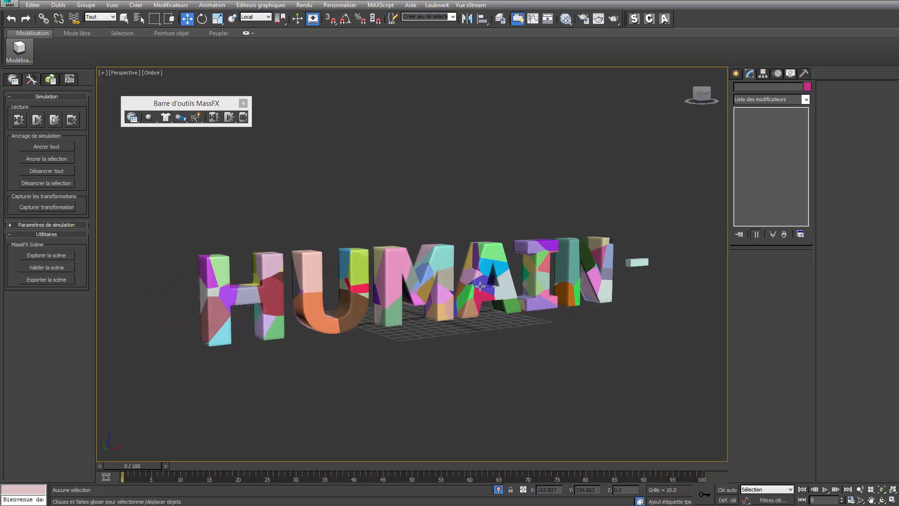
pyautogui.click(475, 261)
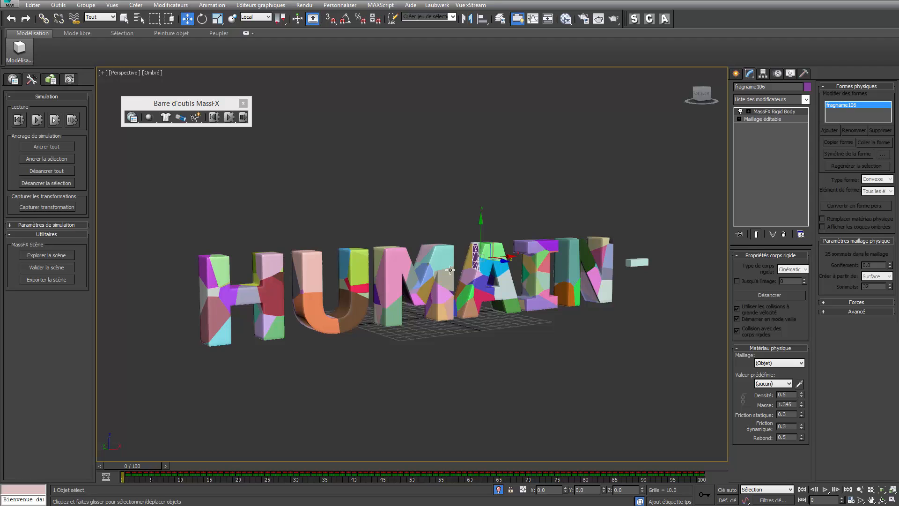